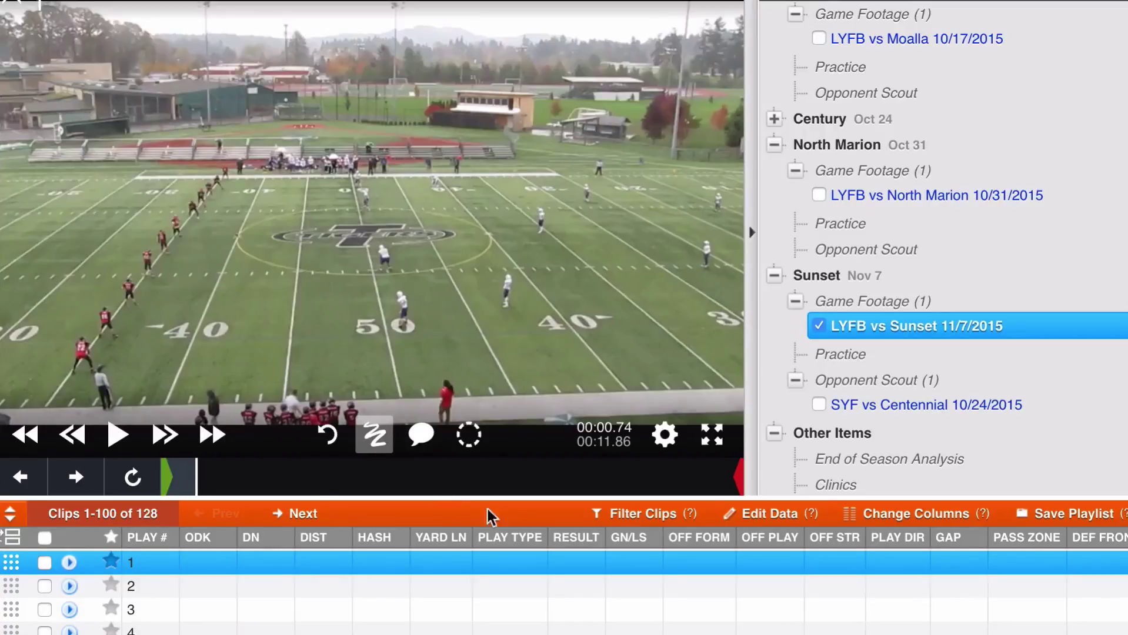
click(841, 513)
click(801, 509)
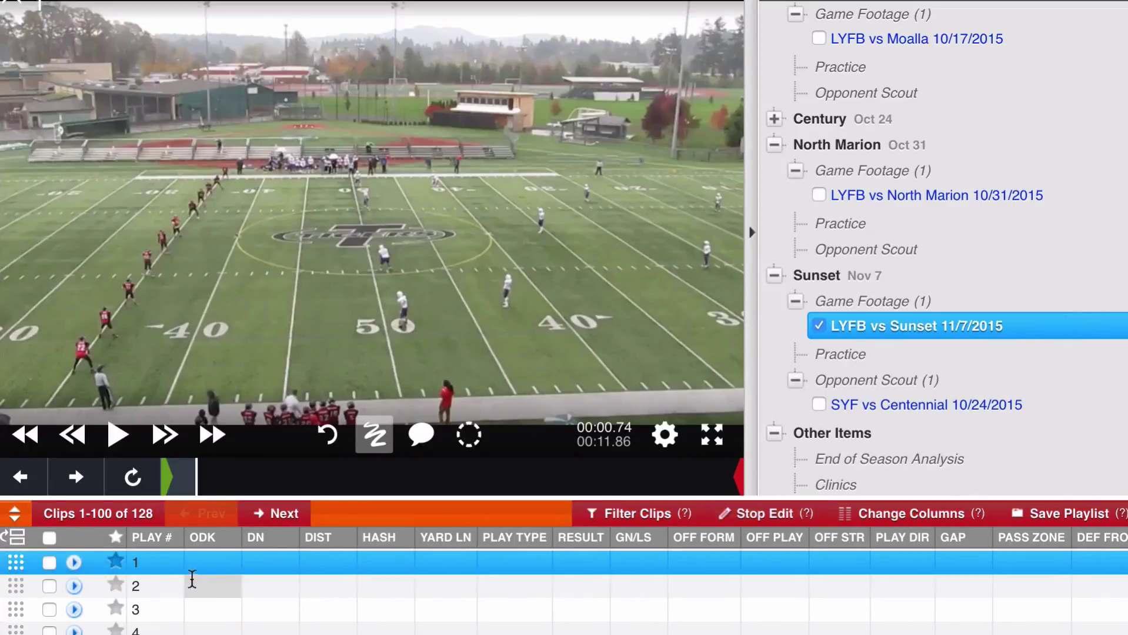
click(217, 553)
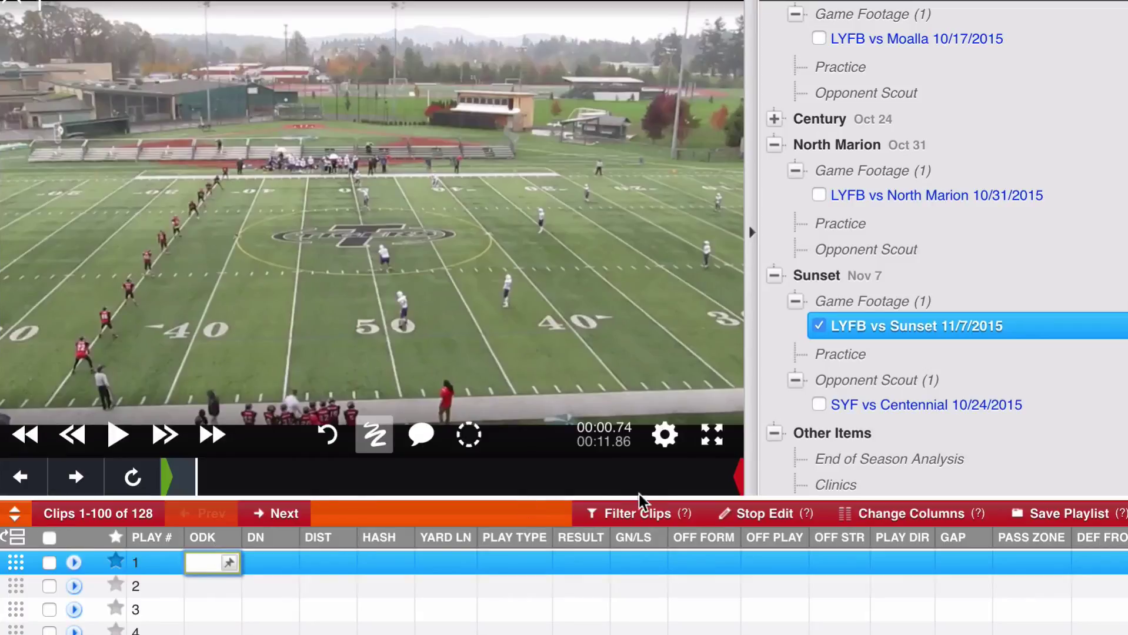
click(763, 517)
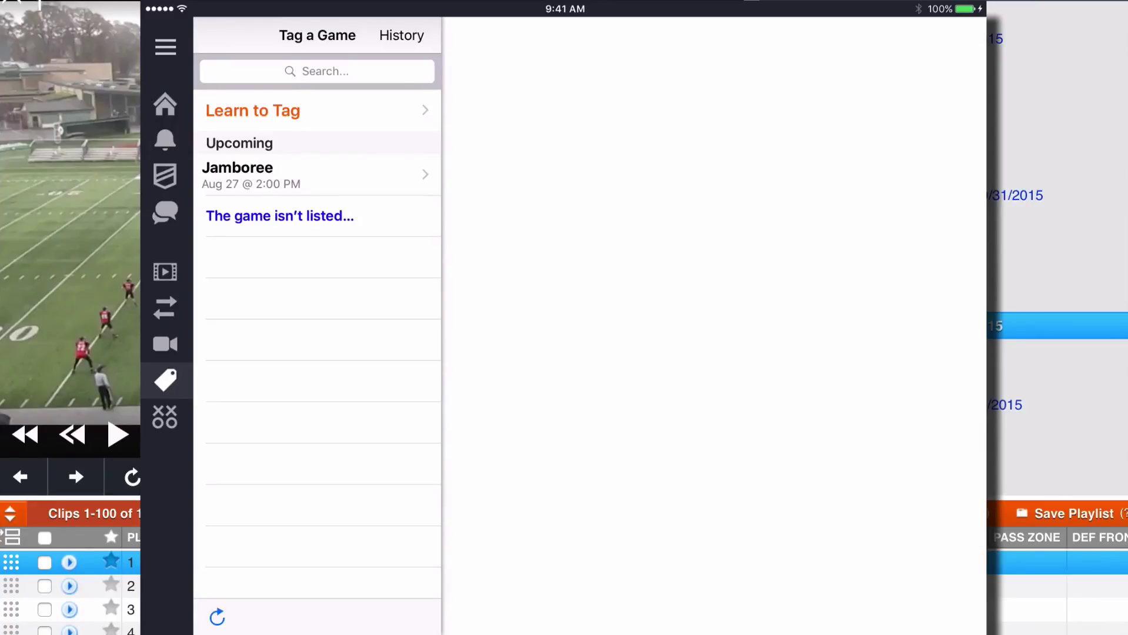
Start tagging a new game against Sunset Youth Football -TVYFL, marked as a team being played.
click(317, 71)
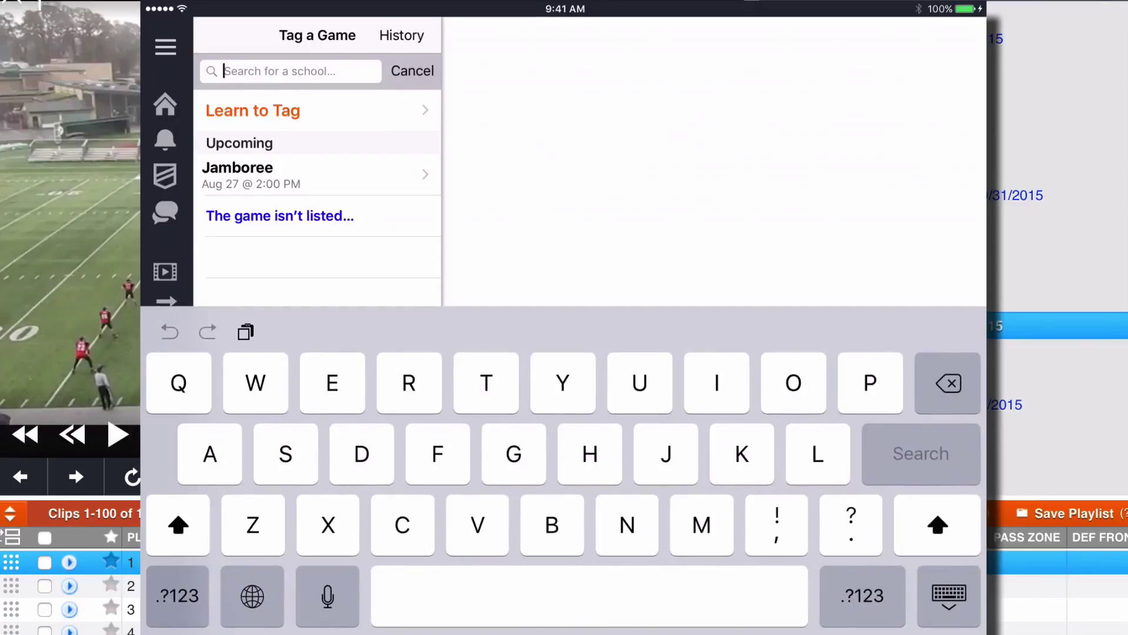
text(Suns)
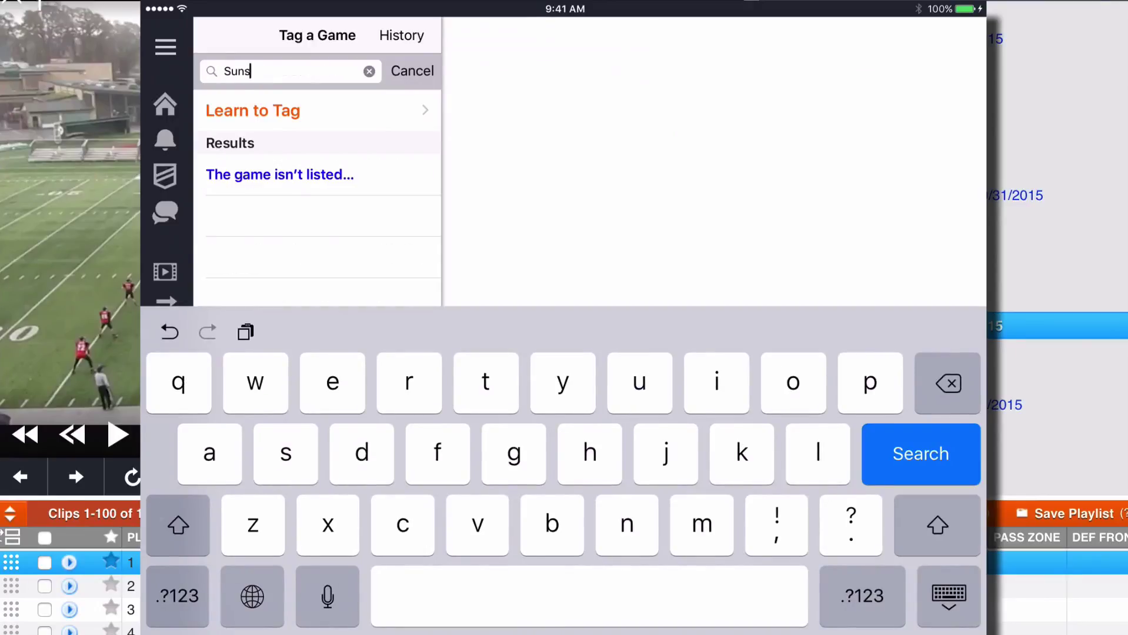
text(et)
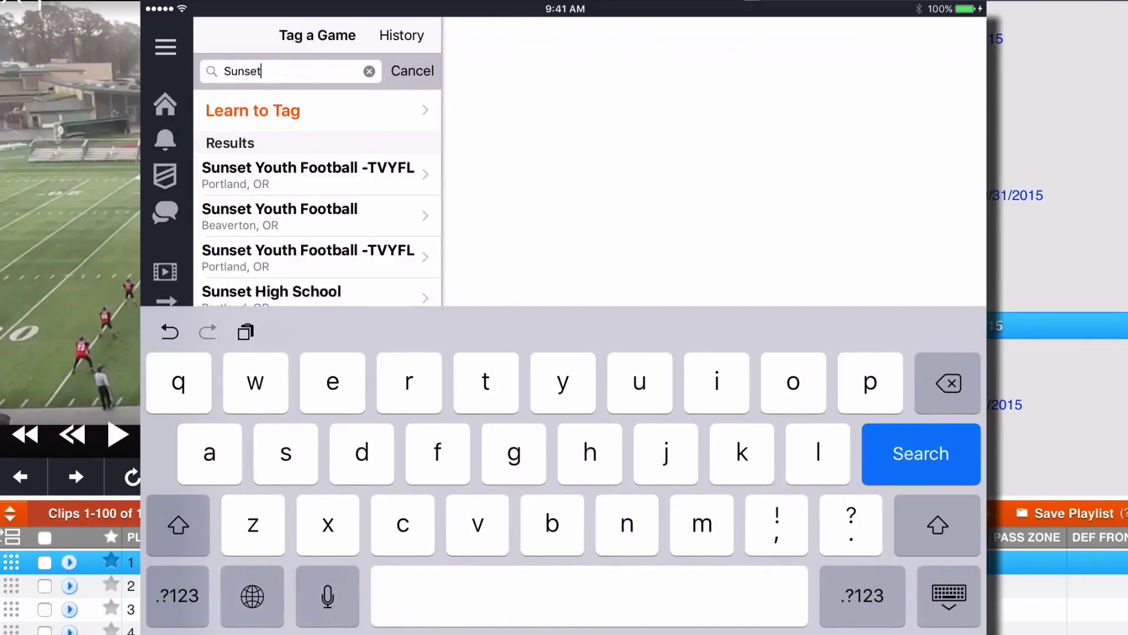
click(308, 175)
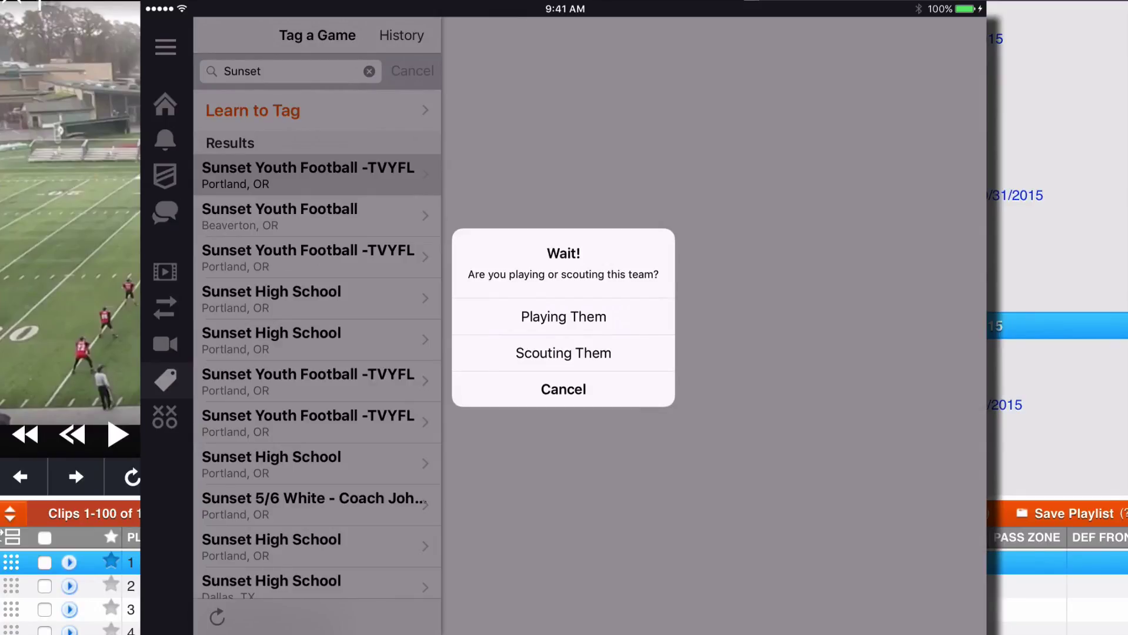
click(564, 316)
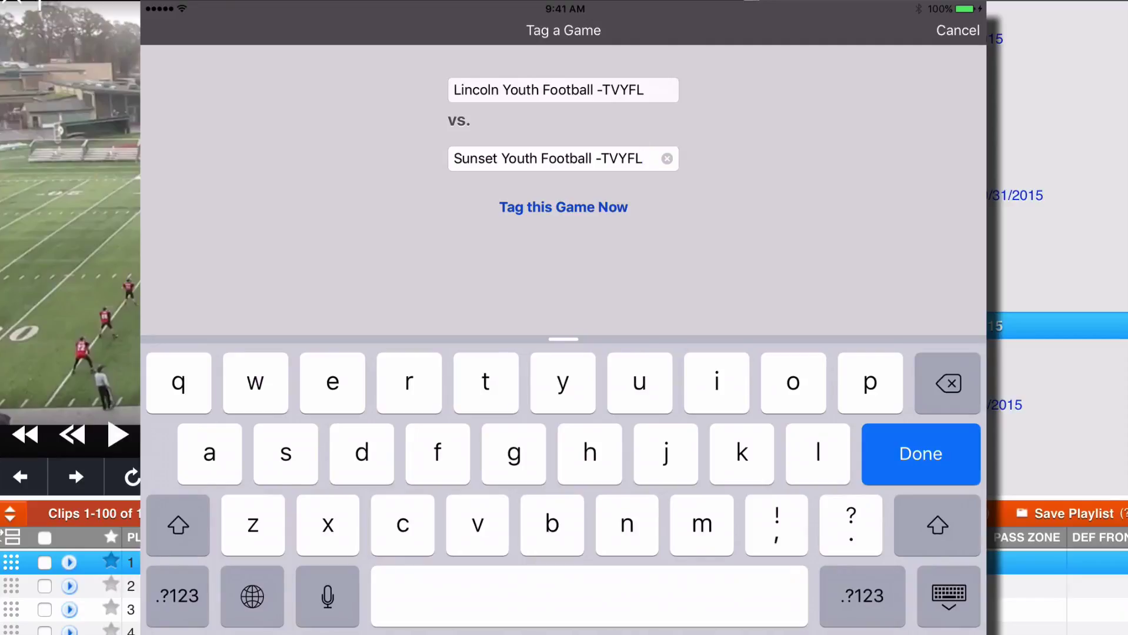
click(563, 207)
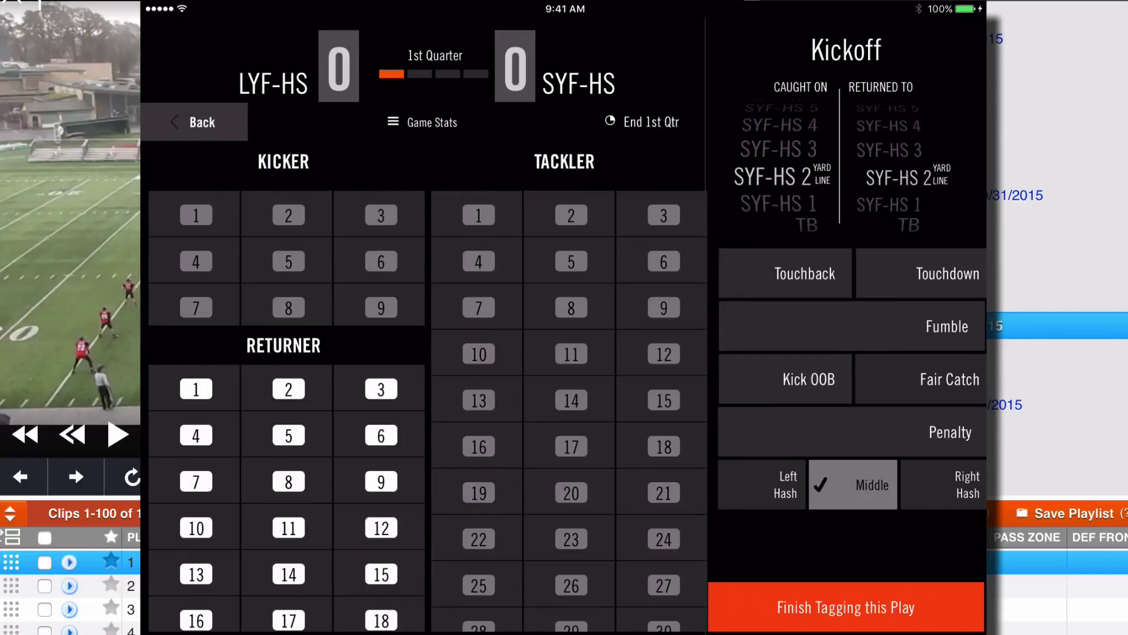
Pause the film on the opening kickoff, set Caught On SYF-HS 30 and the return spot, and finish the play.
click(116, 435)
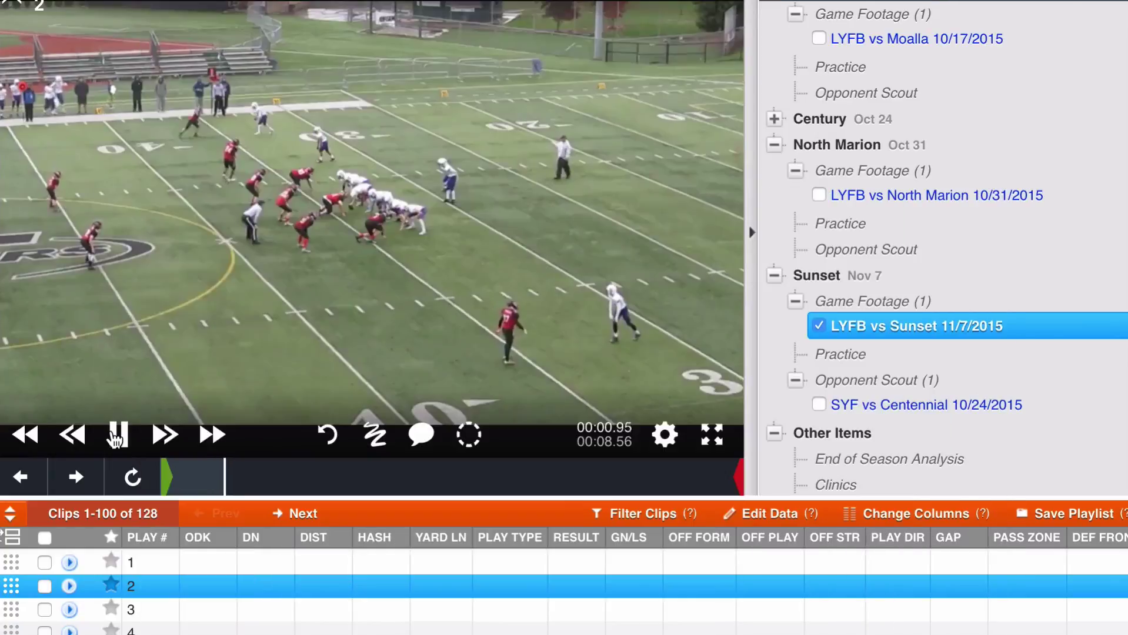
click(116, 437)
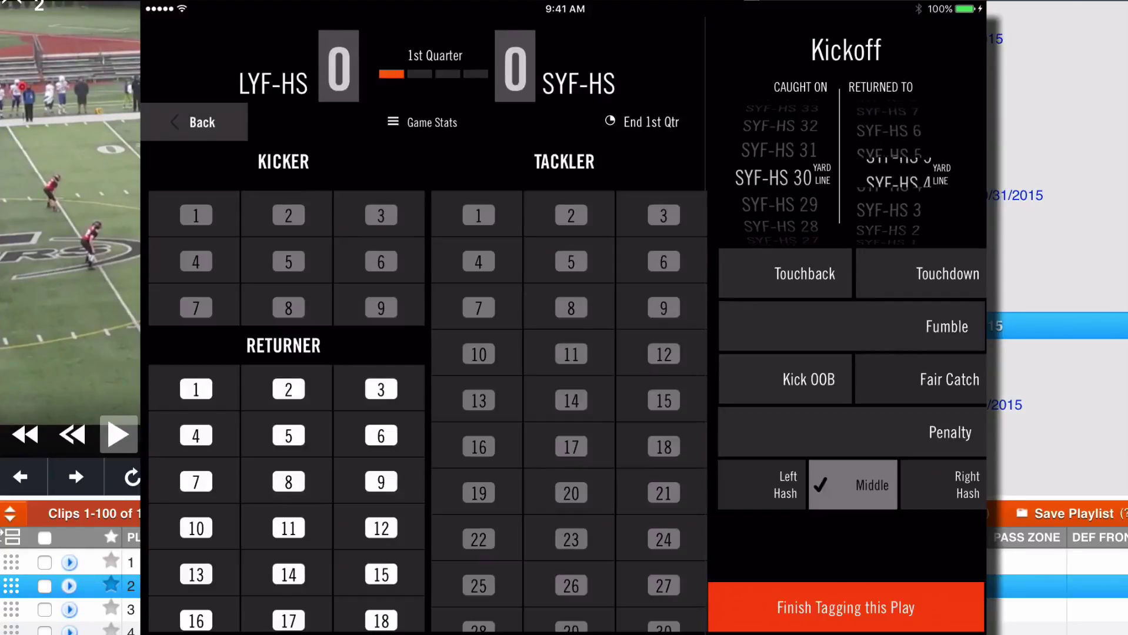
scroll(890, 177, up, 13)
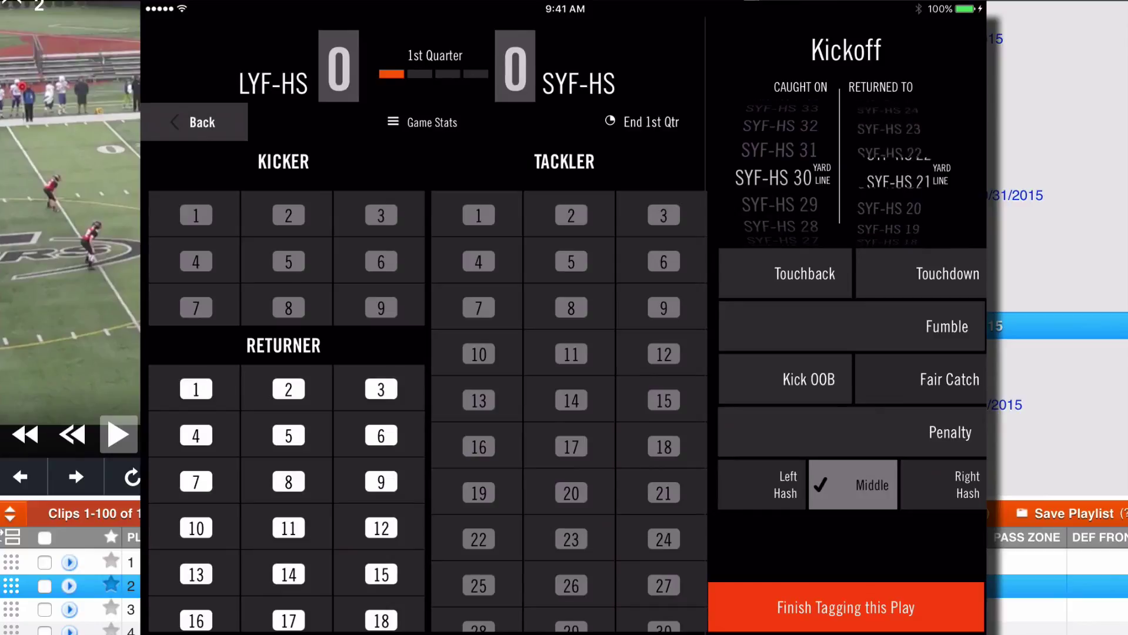
scroll(889, 177, up, 6)
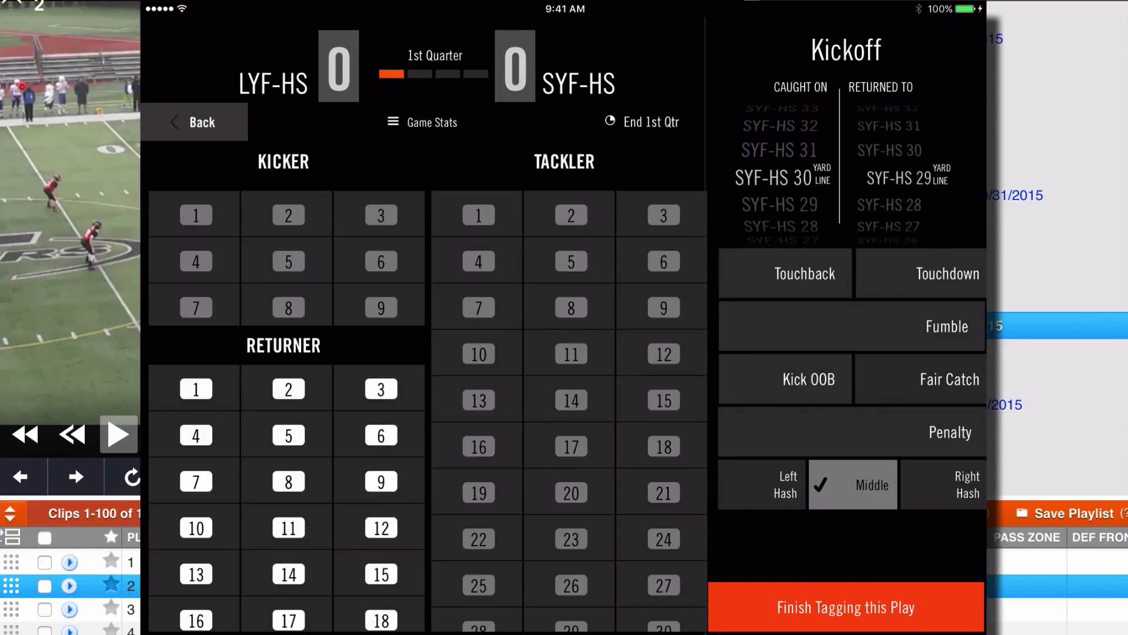
scroll(889, 176, up, 1)
click(845, 607)
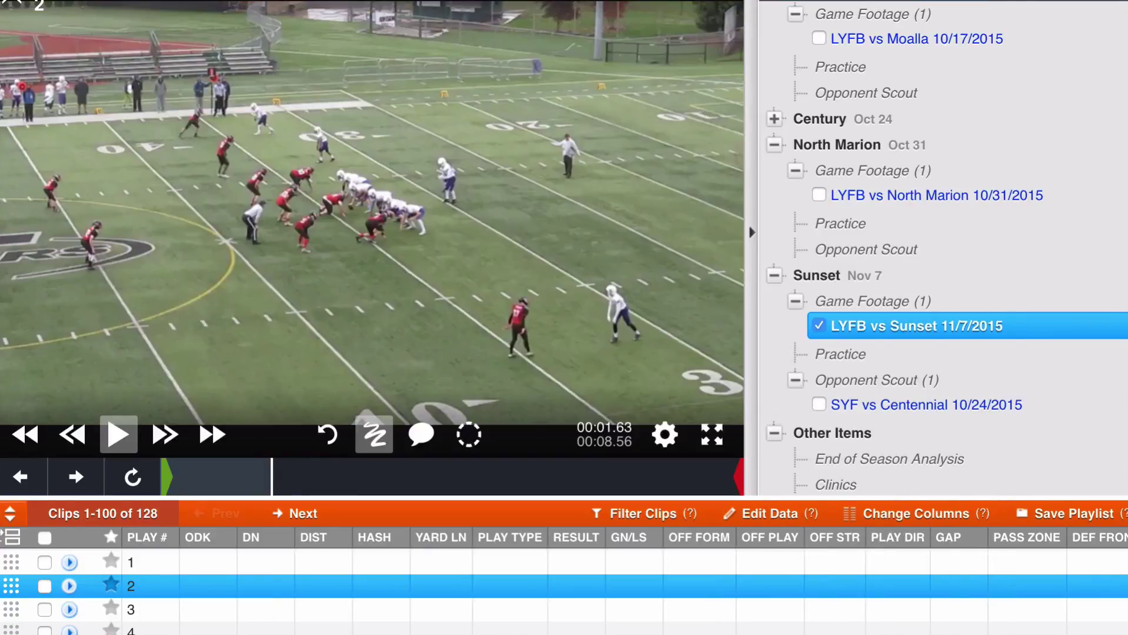
key(space)
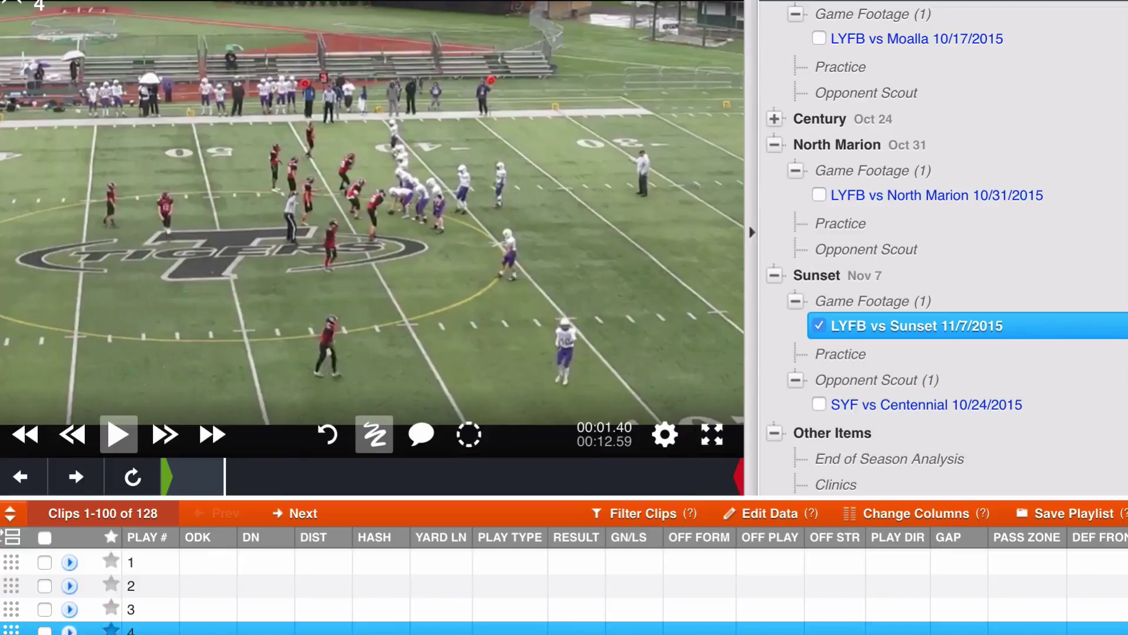
key(space)
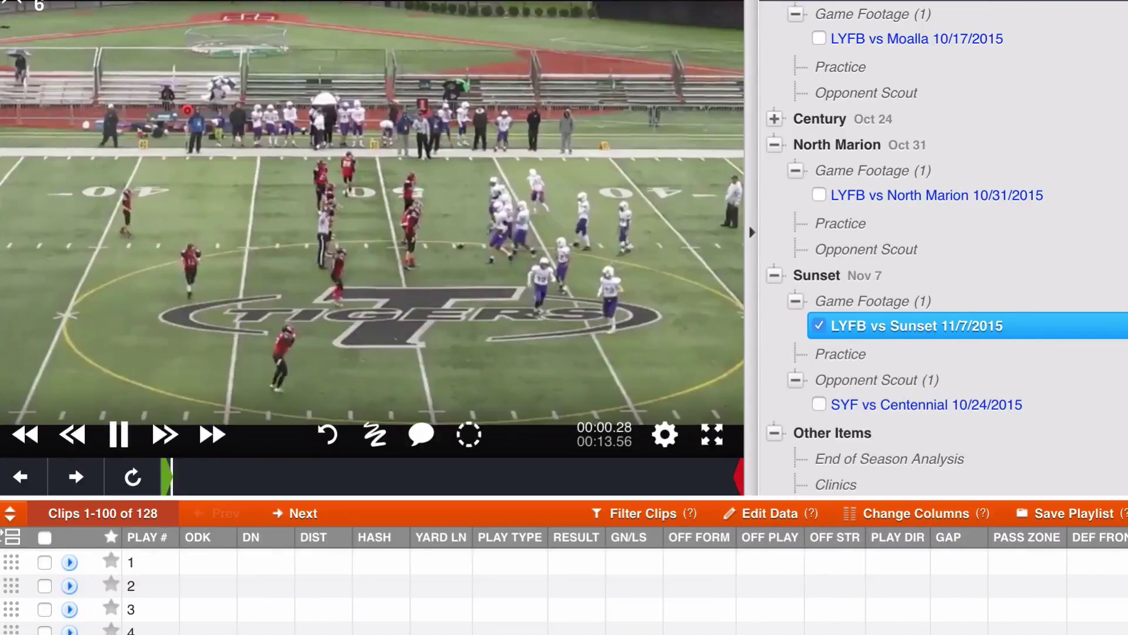
key(space)
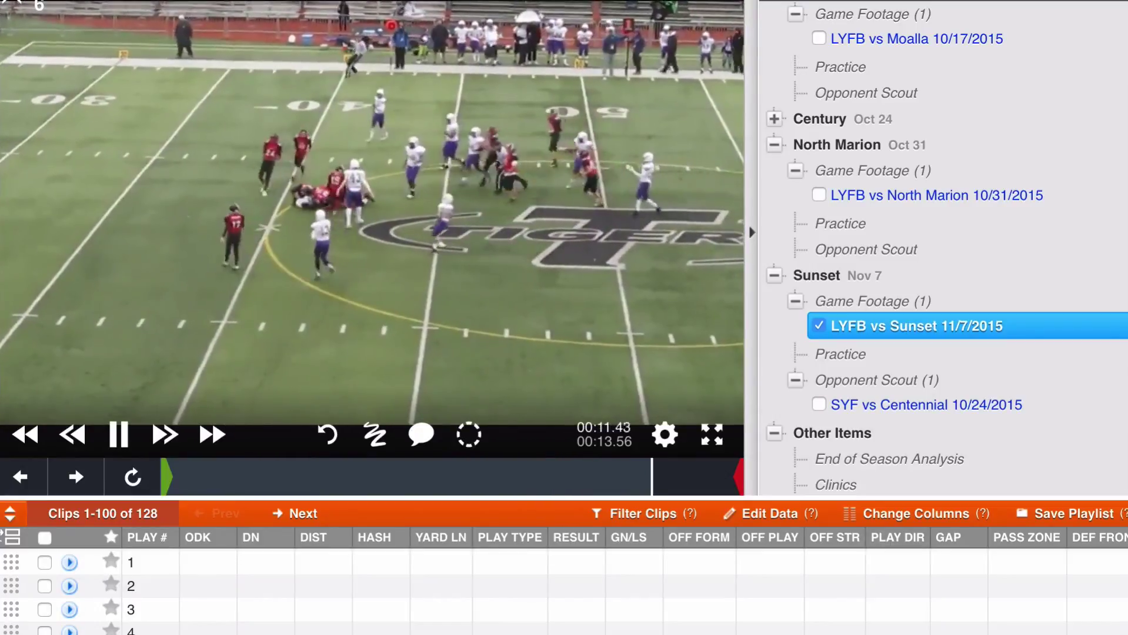
key(space)
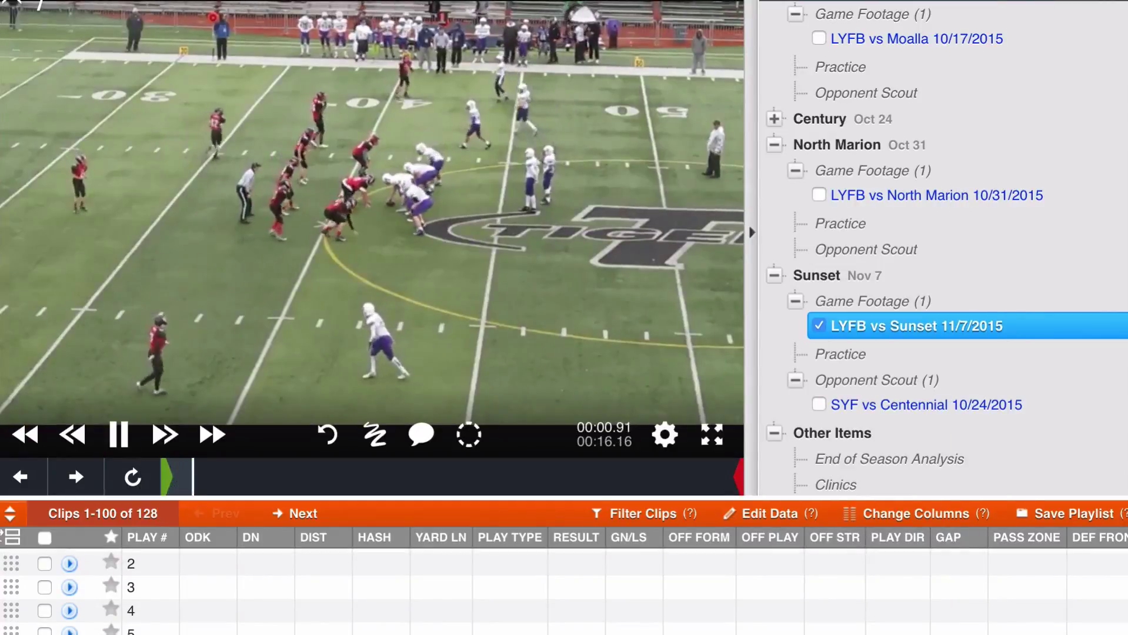
key(space)
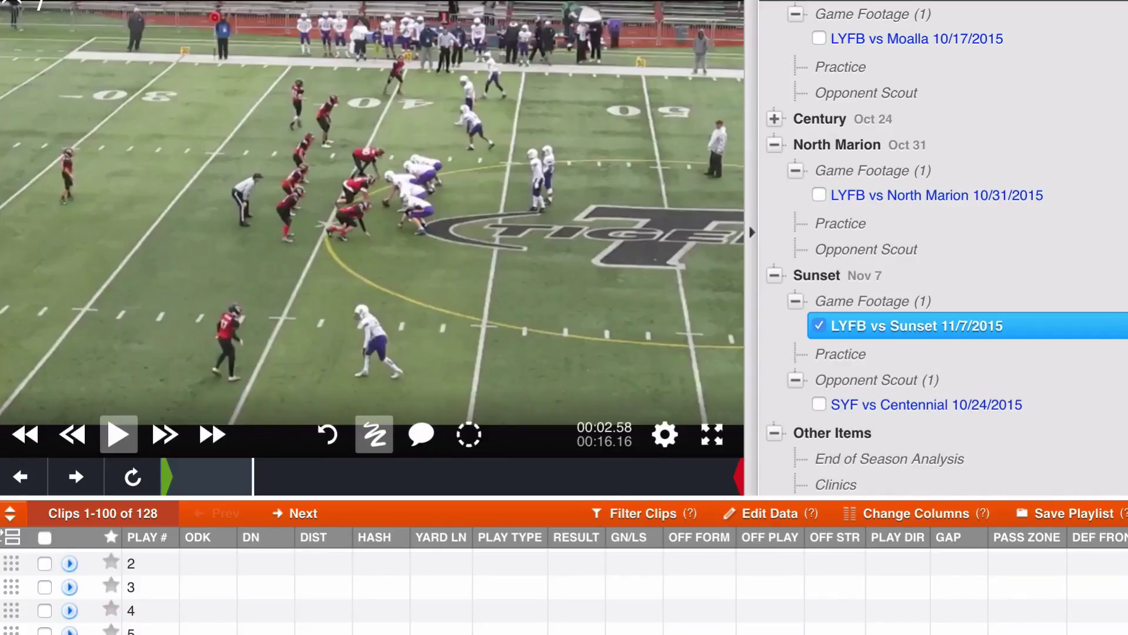
key(space)
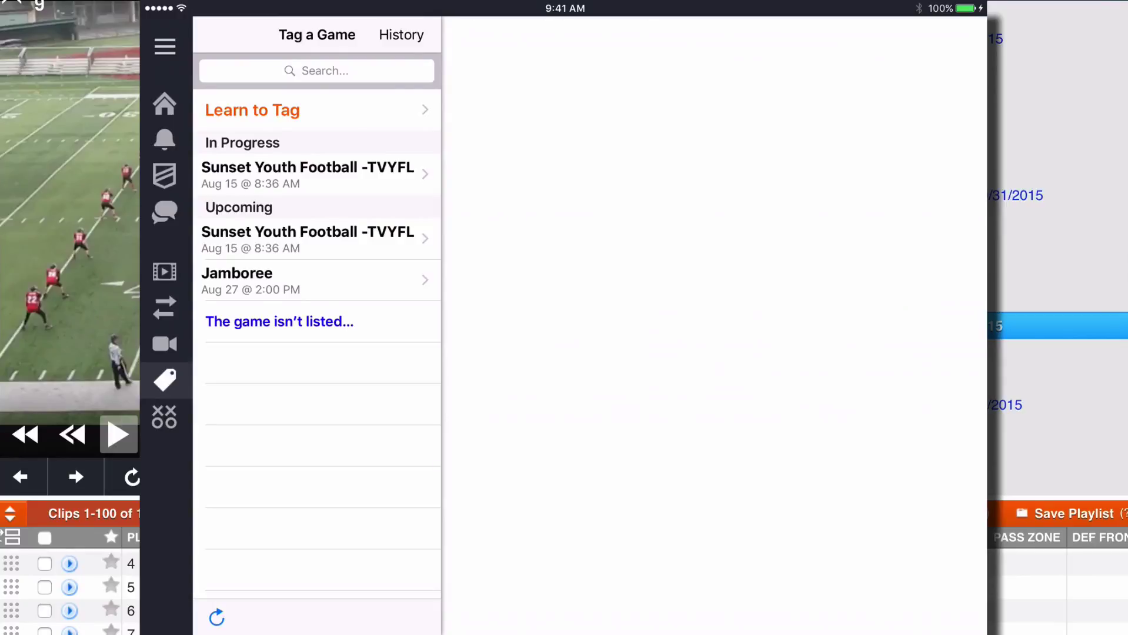
Finish the in-progress Sunset game with Finish Tagging & Share and Complete Game.
click(308, 175)
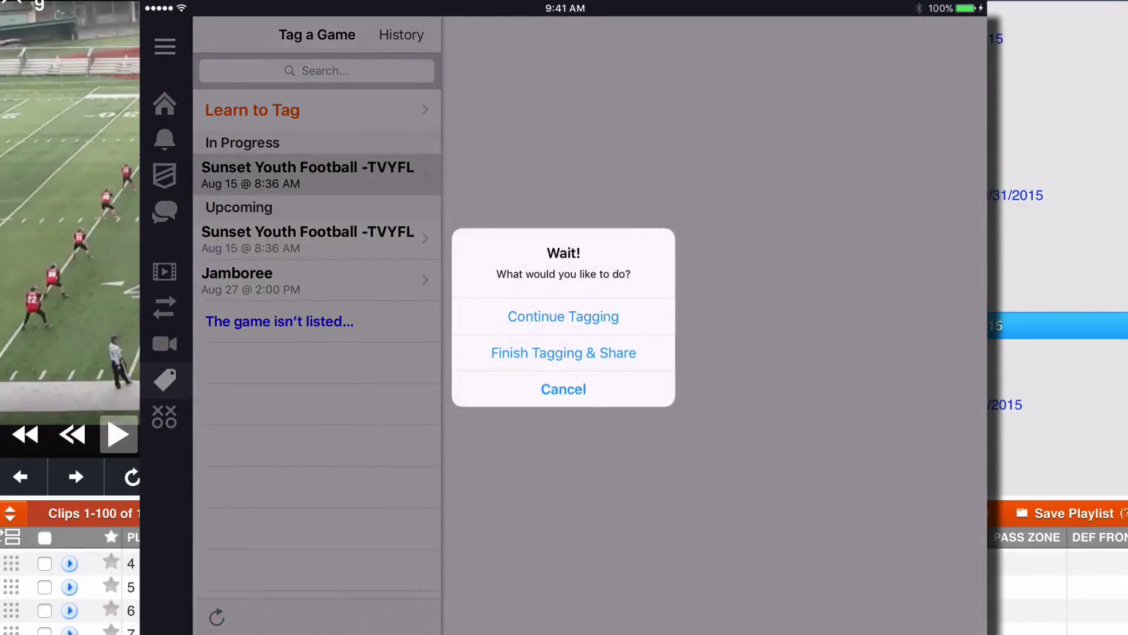
click(563, 353)
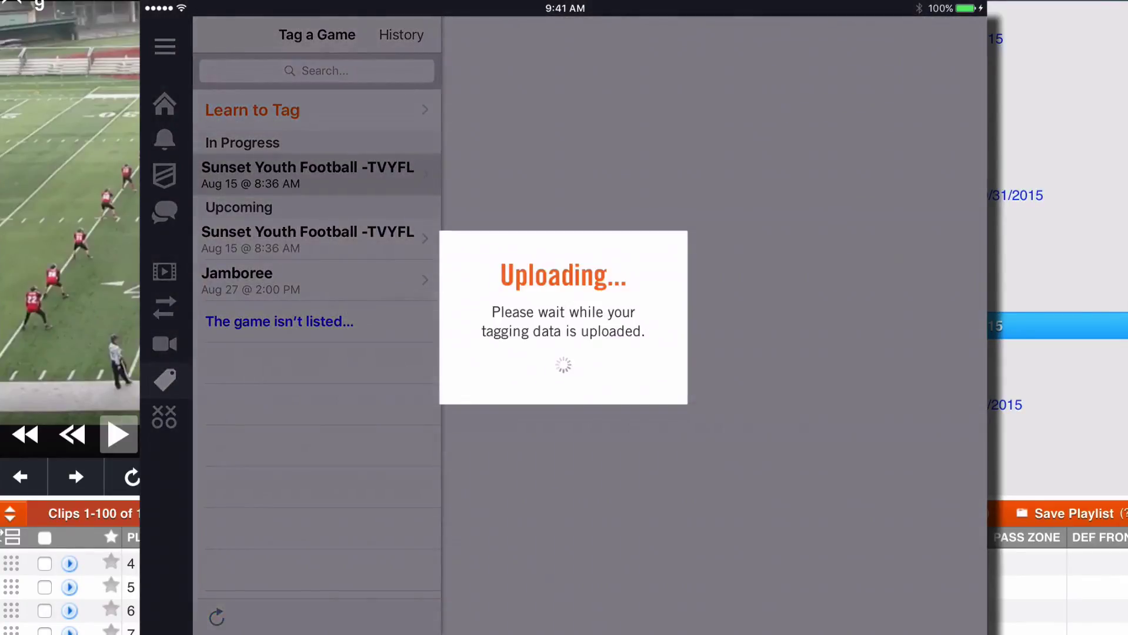
click(564, 370)
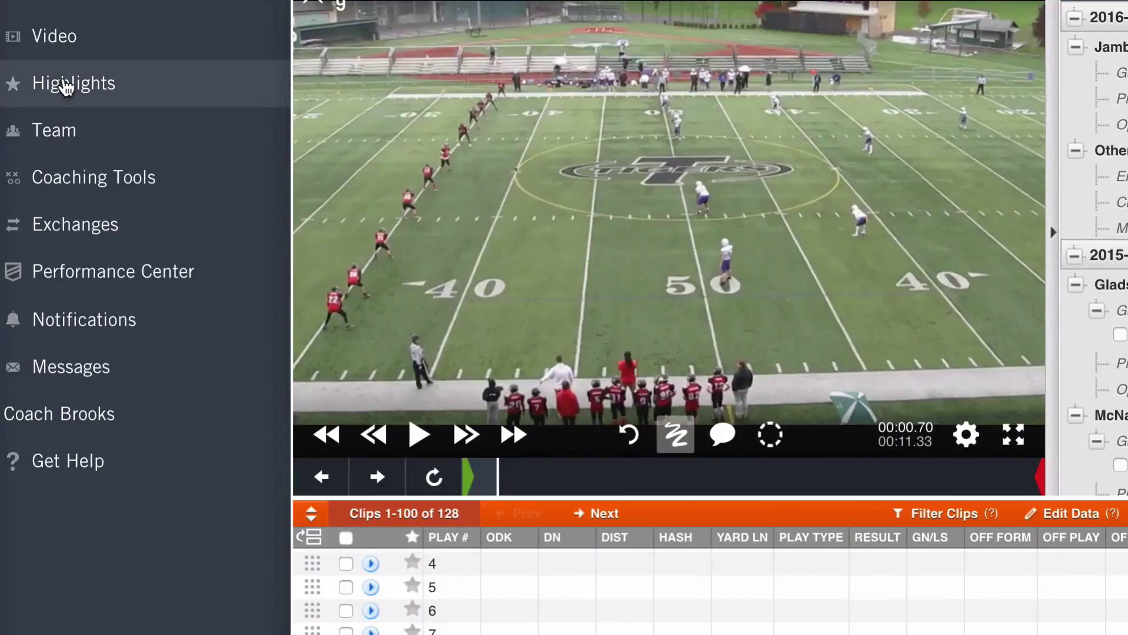
Locate the uploaded Tagged Data playlist in the video library.
click(62, 41)
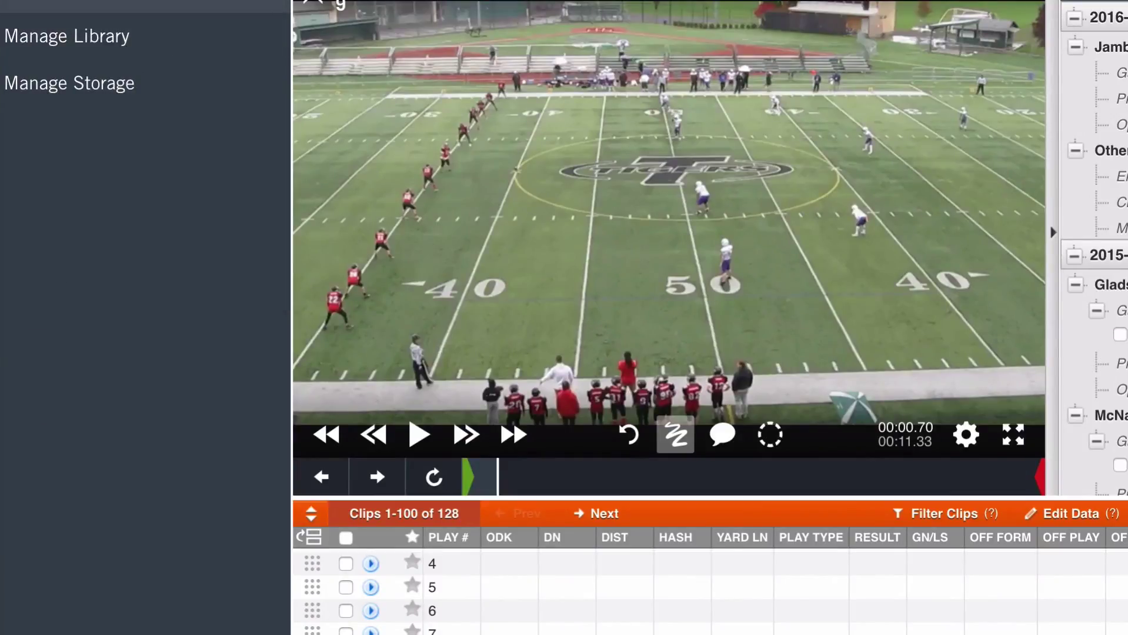
click(224, 36)
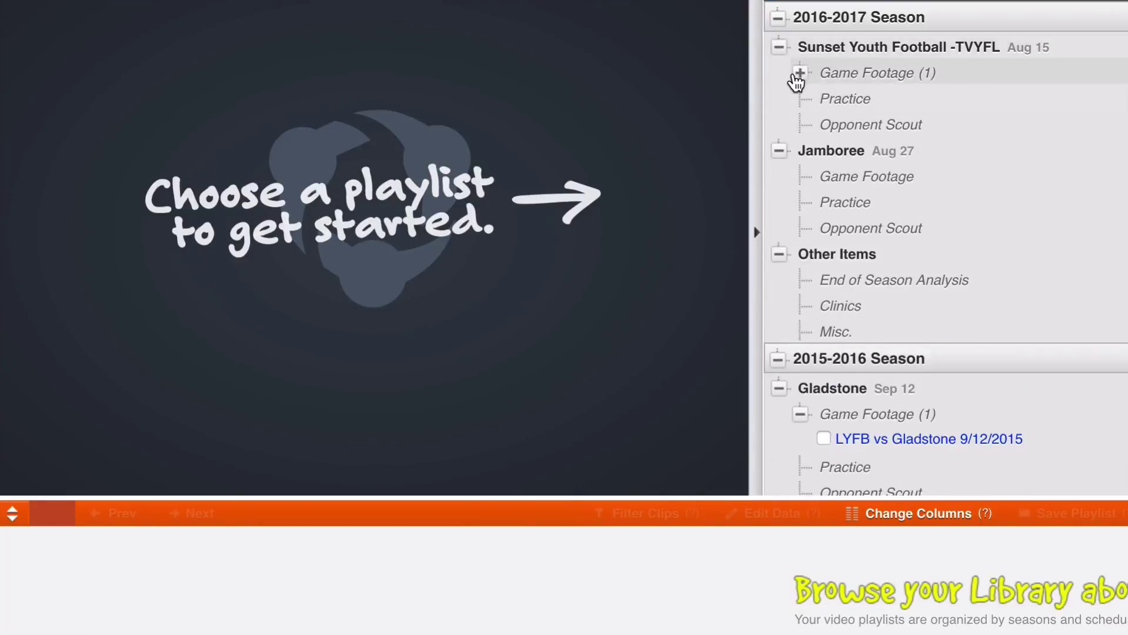
click(799, 74)
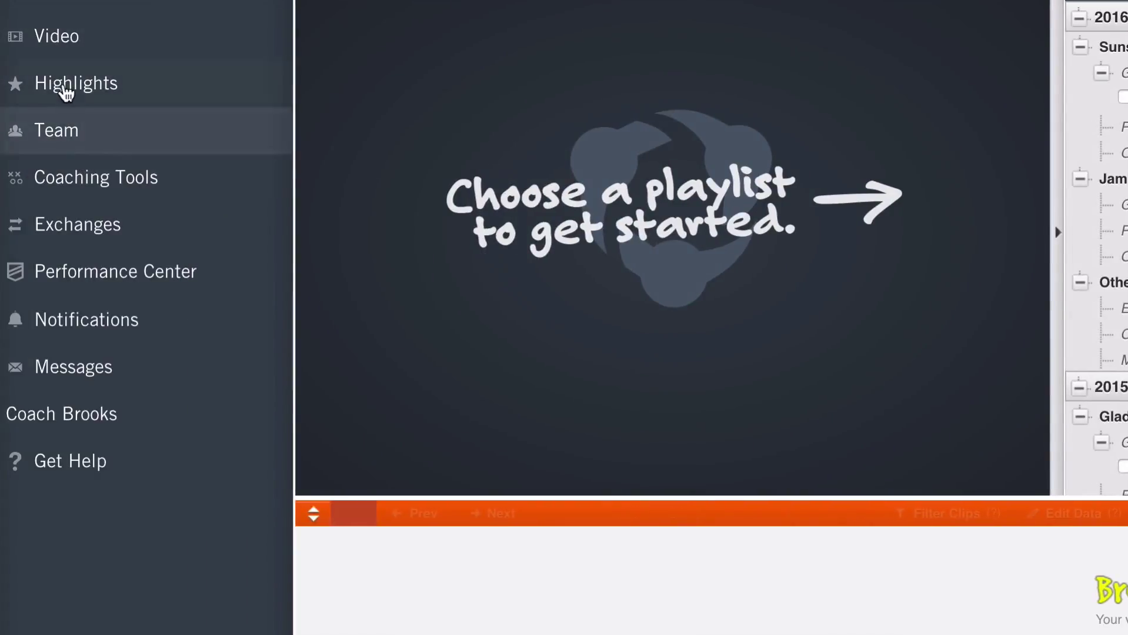
In Manage Library, select the Tagged Data playlist and choose Move.
click(144, 49)
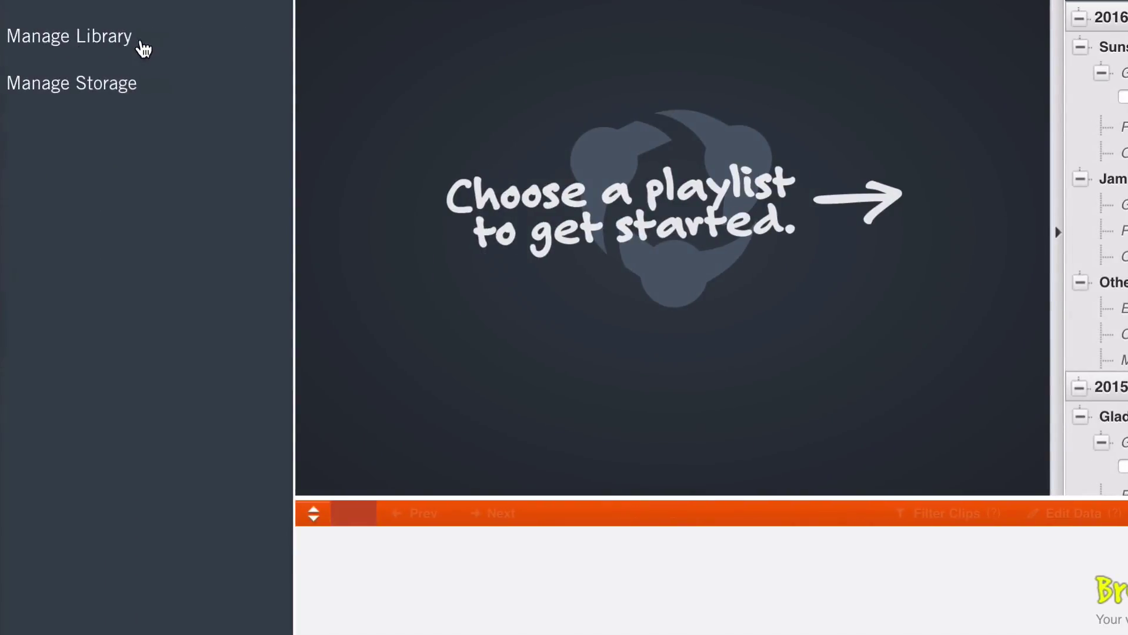
click(100, 41)
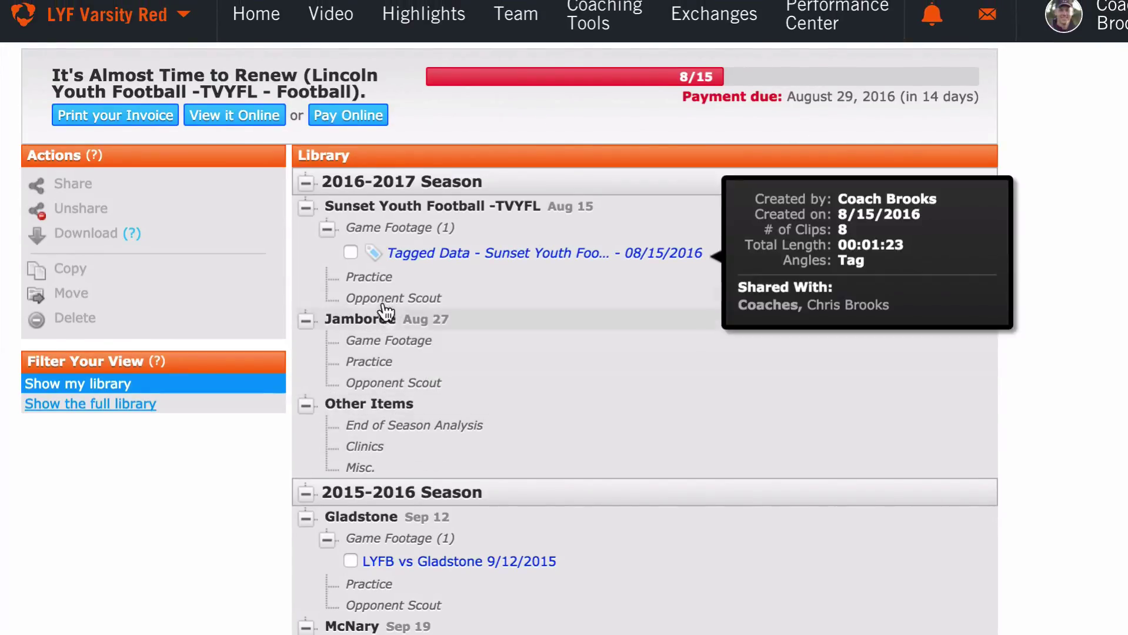
click(349, 250)
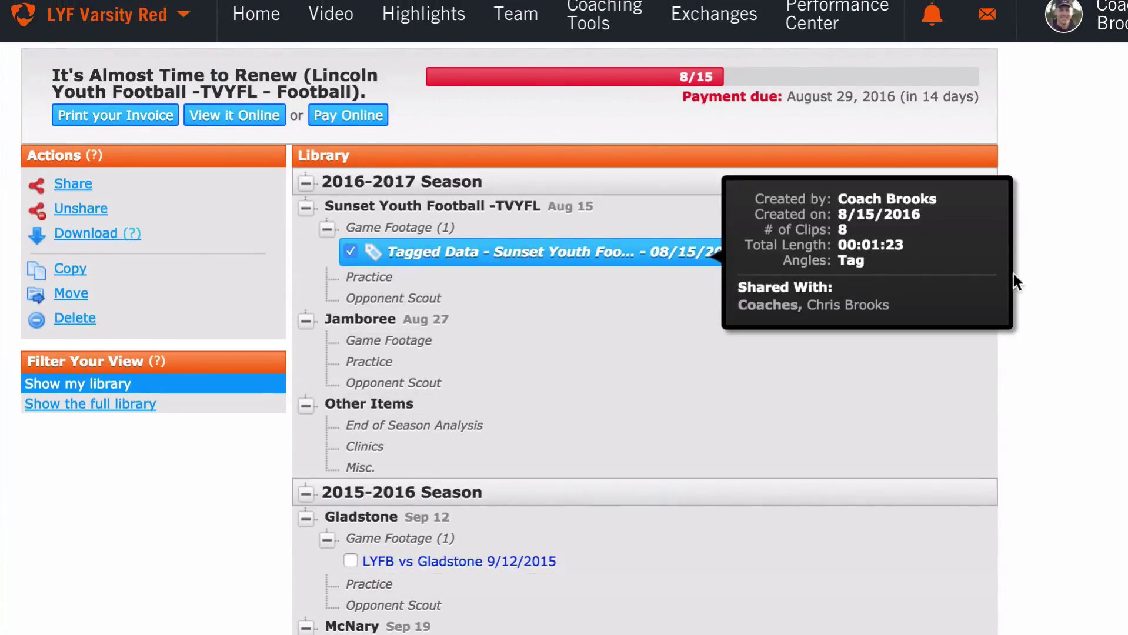
click(64, 293)
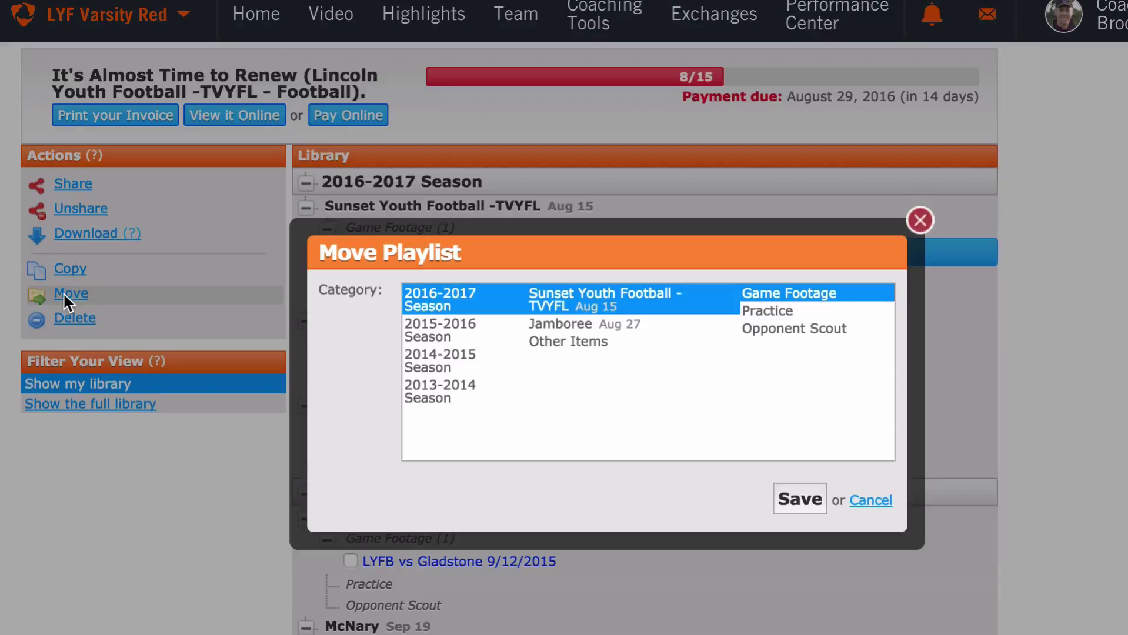
Move the Tagged Data playlist to 2015-2016 Season, Sunset Nov 7 Game Footage, and save.
click(450, 334)
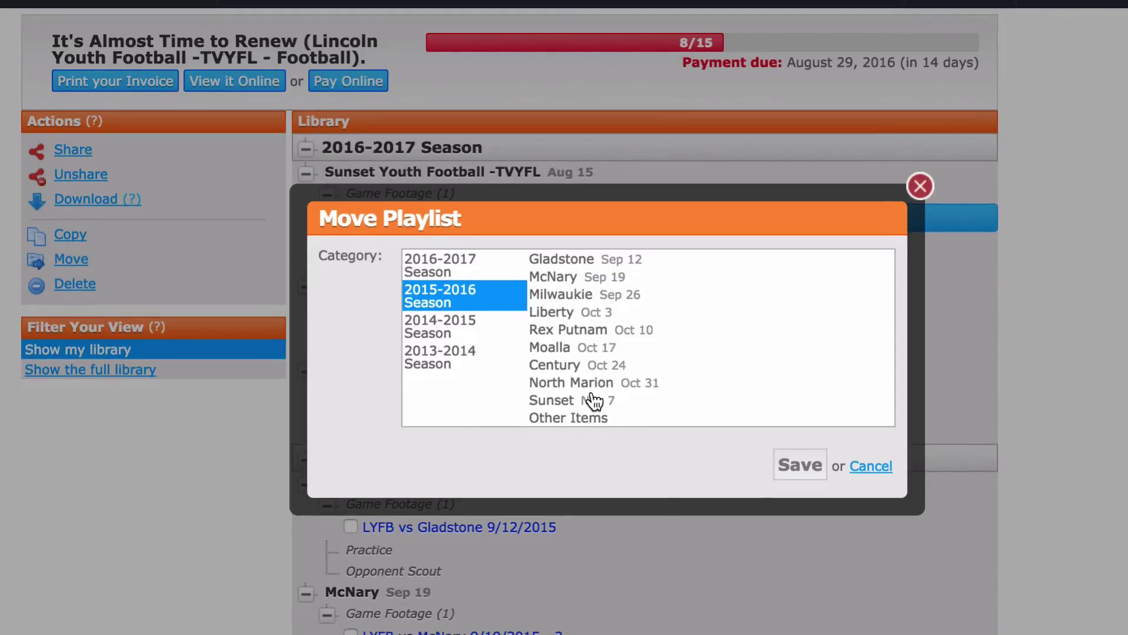
click(593, 440)
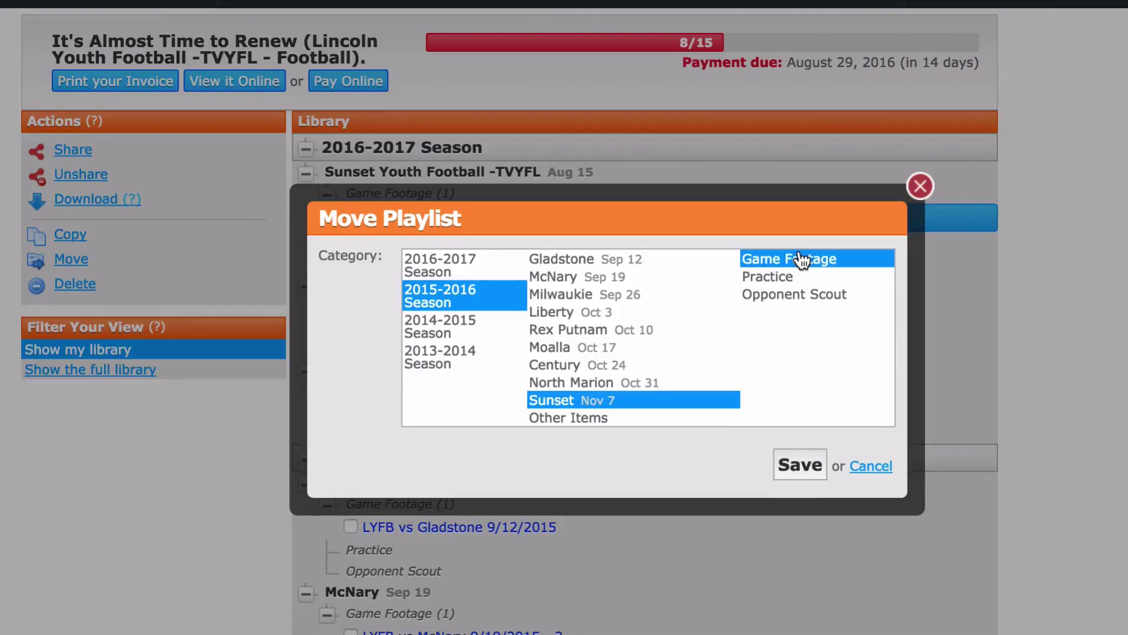
click(797, 467)
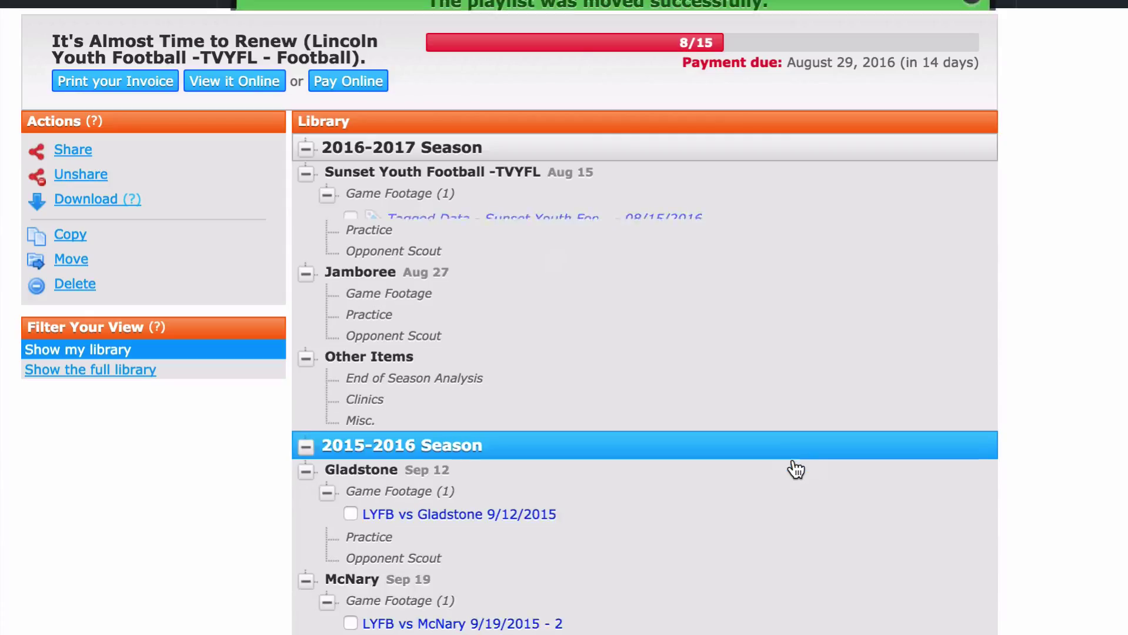
scroll(751, 453, down, 10)
scroll(644, 396, down, 5)
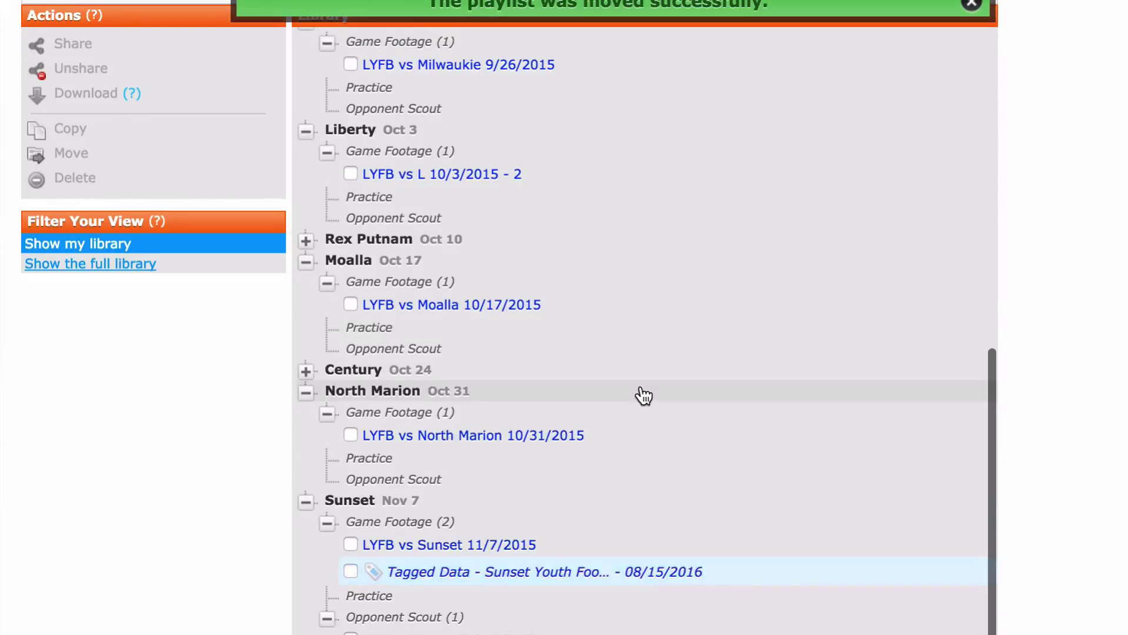
mouse_move(556, 389)
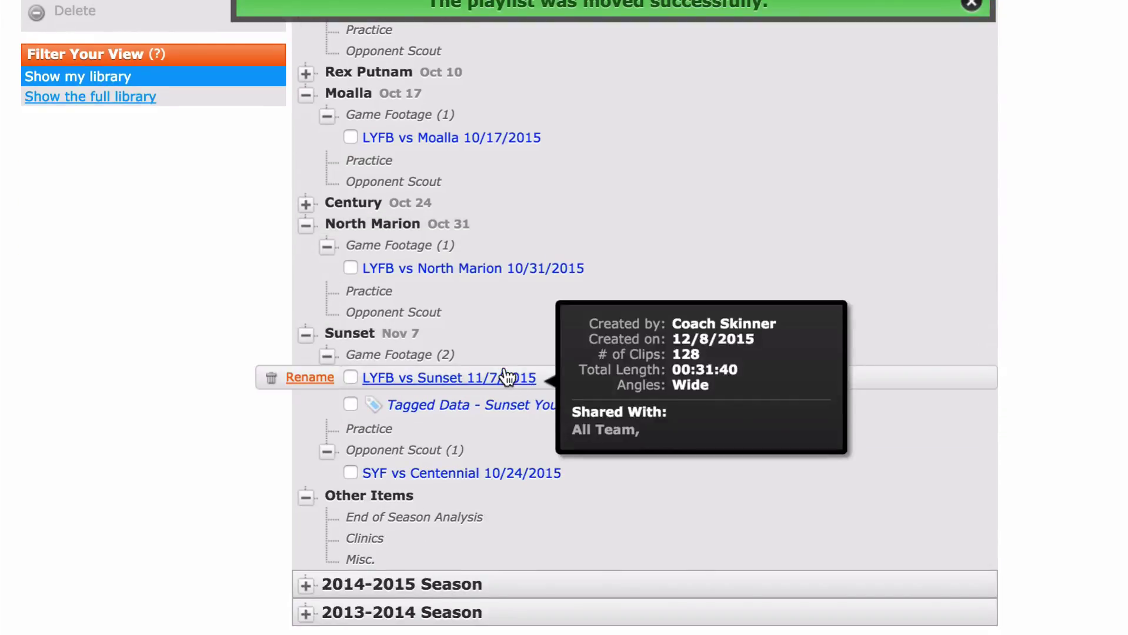
mouse_move(771, 464)
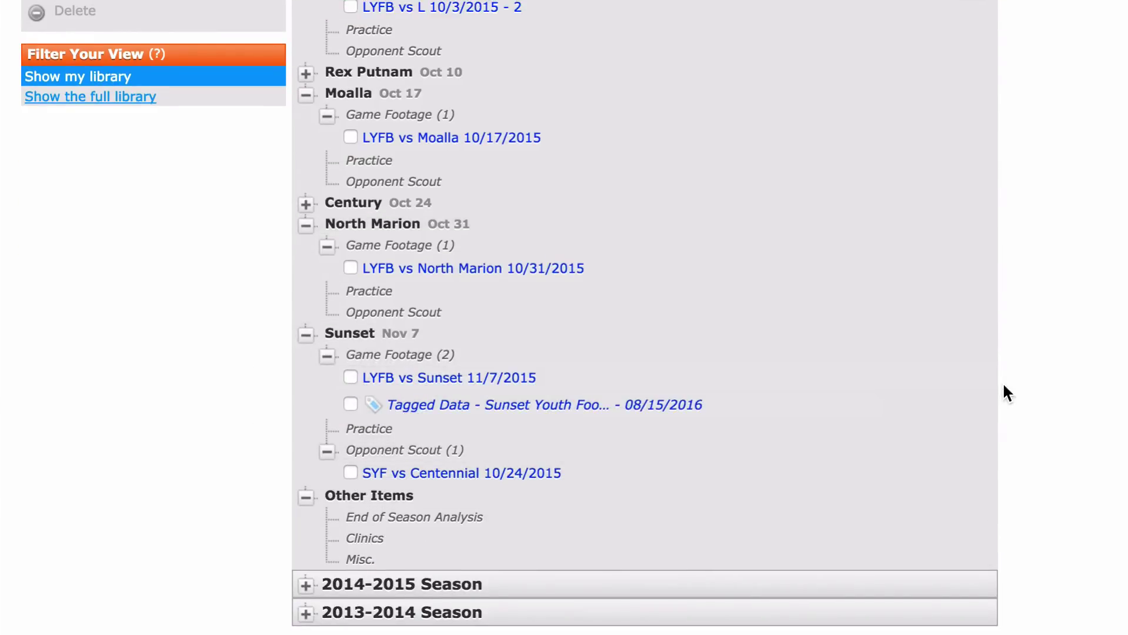
In the video library, check the LYFB vs Sunset 11/7/2015 film and the Tagged Data playlist.
scroll(169, 188, up, 5)
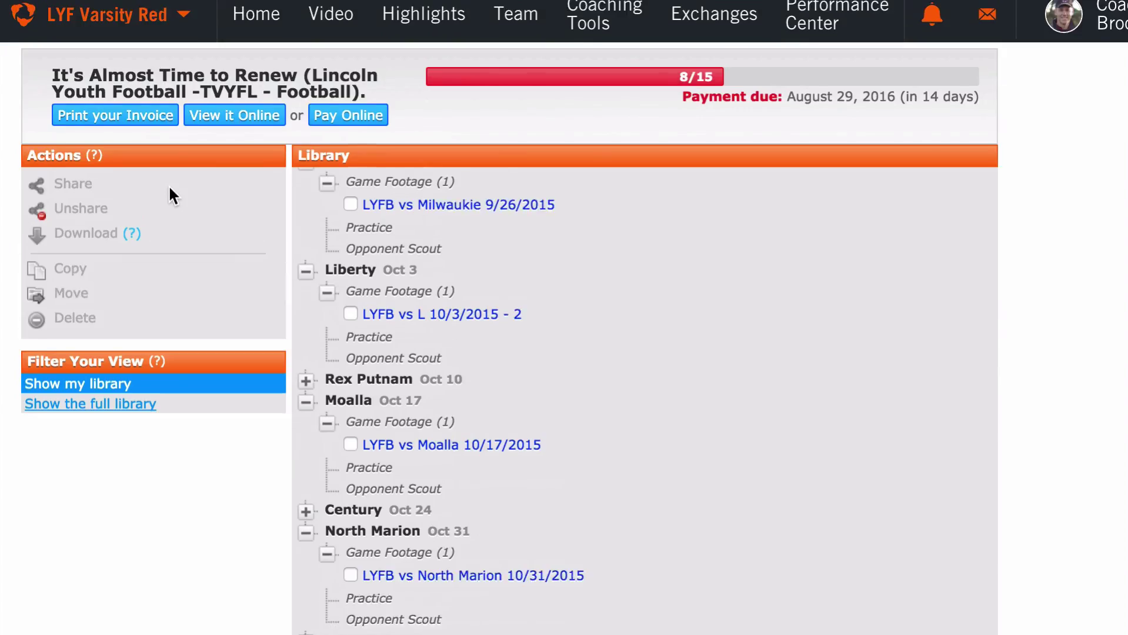
mouse_move(347, 26)
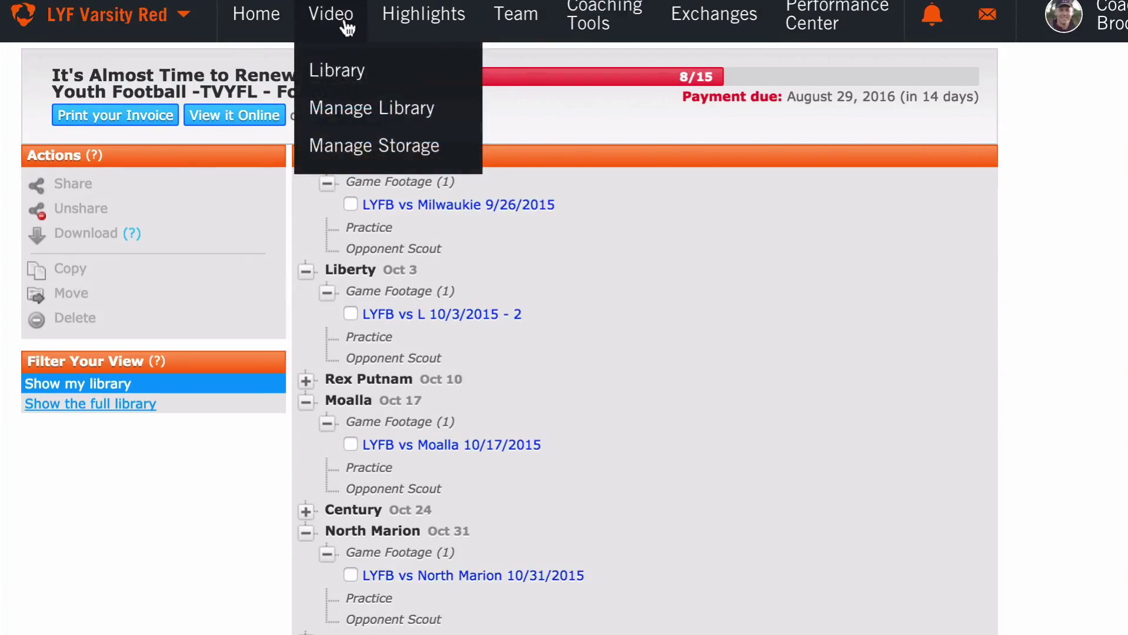
click(341, 70)
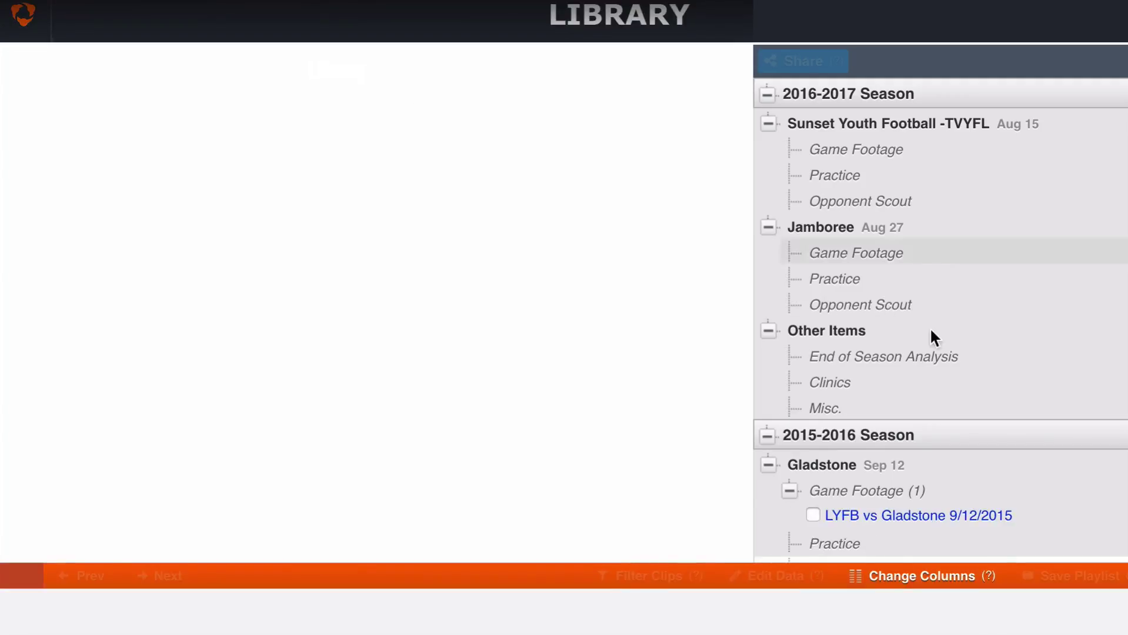
scroll(934, 340, down, 12)
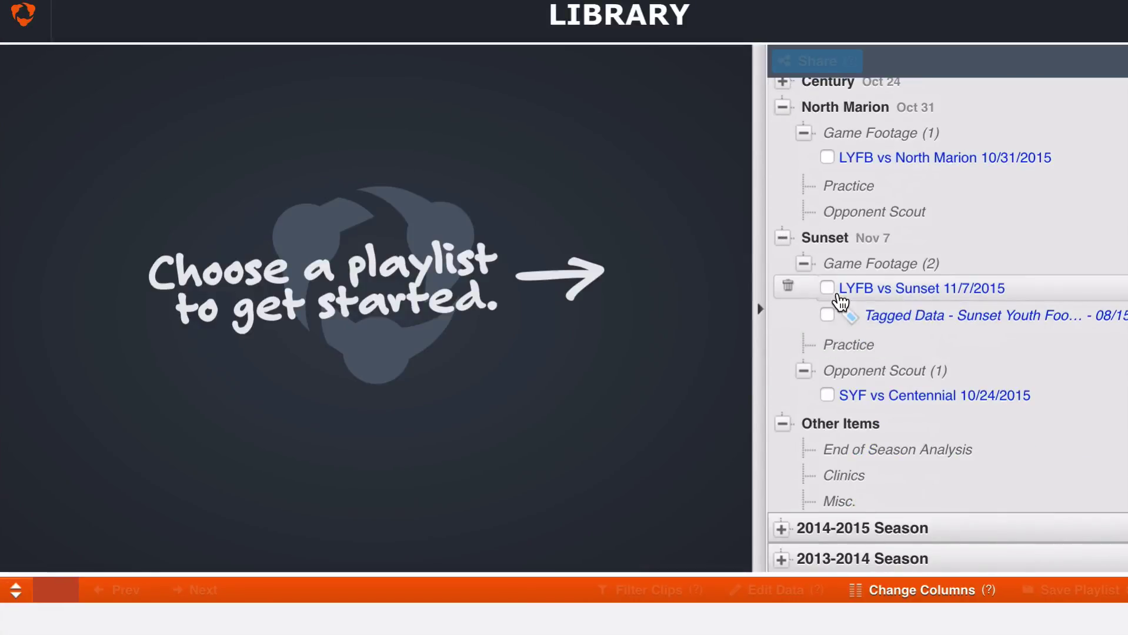
click(826, 289)
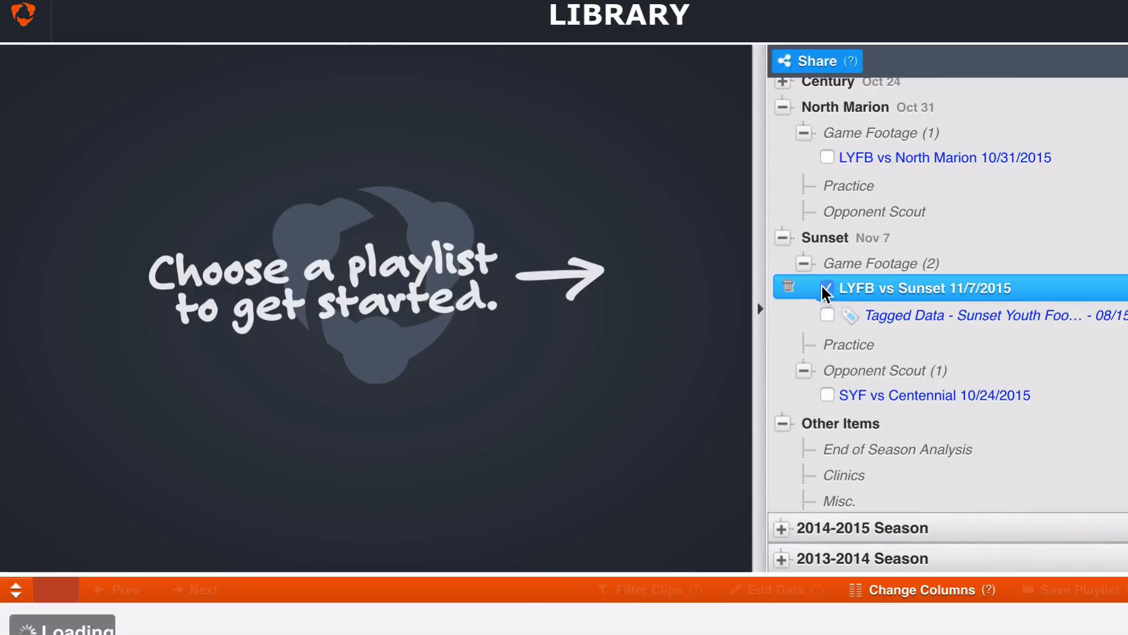
click(826, 316)
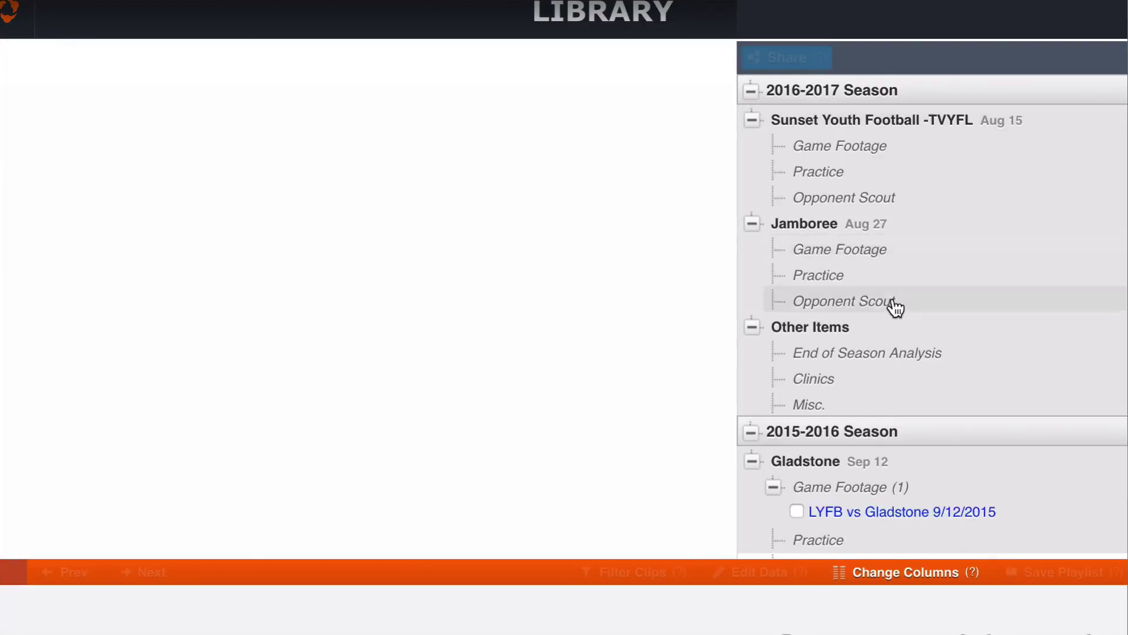
Re-select the Tagged Data playlist together with the LYFB vs Sunset 11/7/2015 game film.
scroll(893, 307, down, 10)
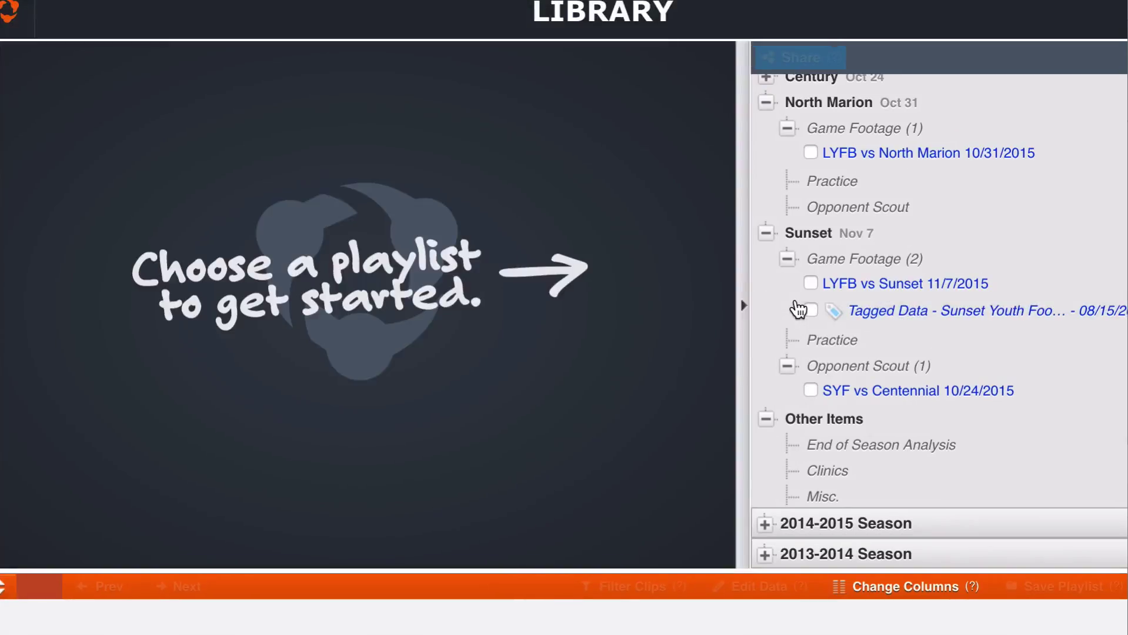
click(810, 310)
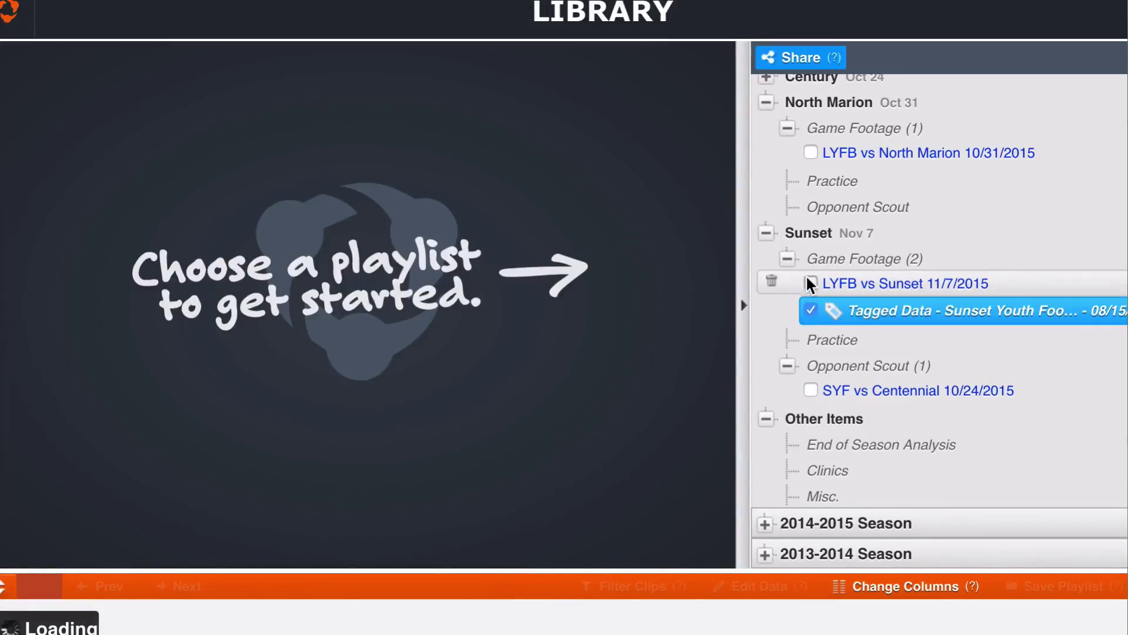
click(811, 284)
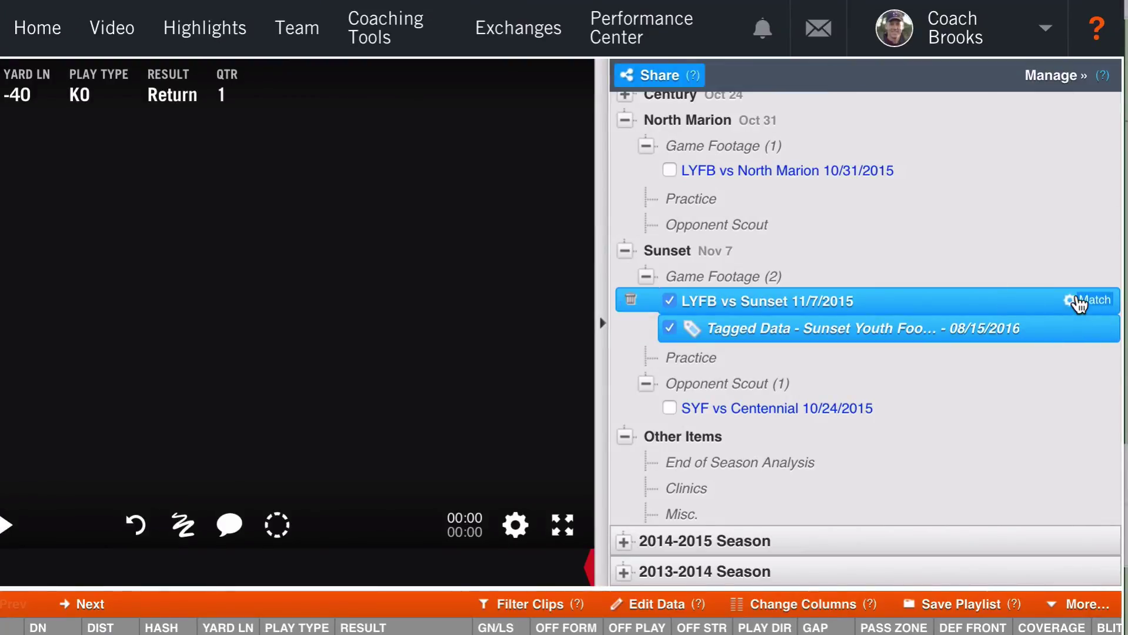
Match the tagged data to the film, verify plays 2, 3 and 7 against their clips, and save.
click(1080, 302)
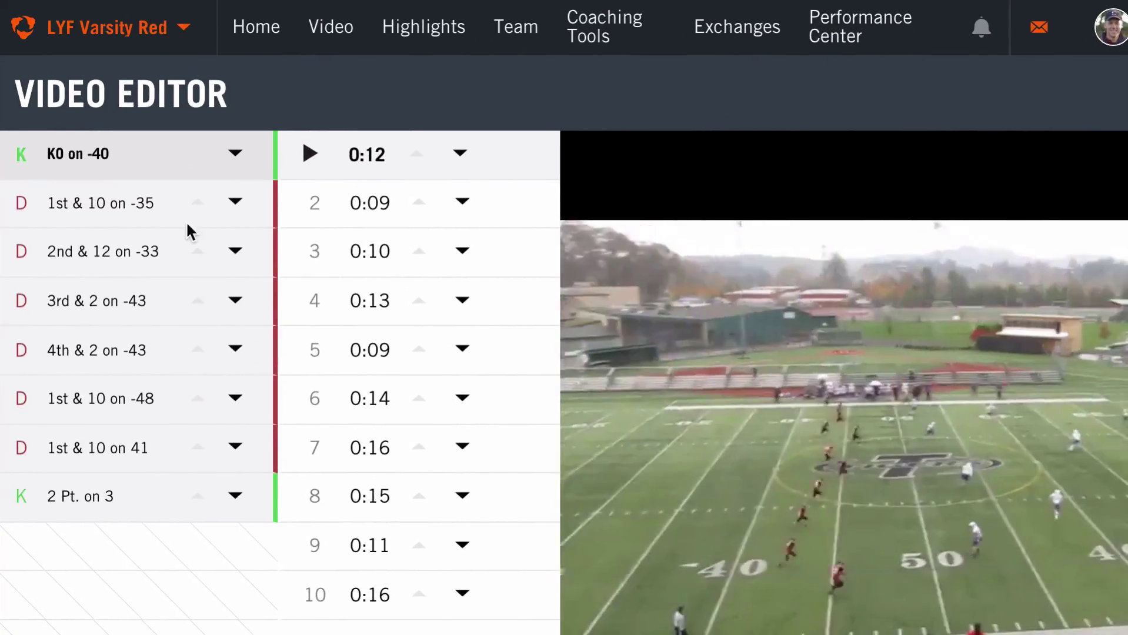
click(145, 204)
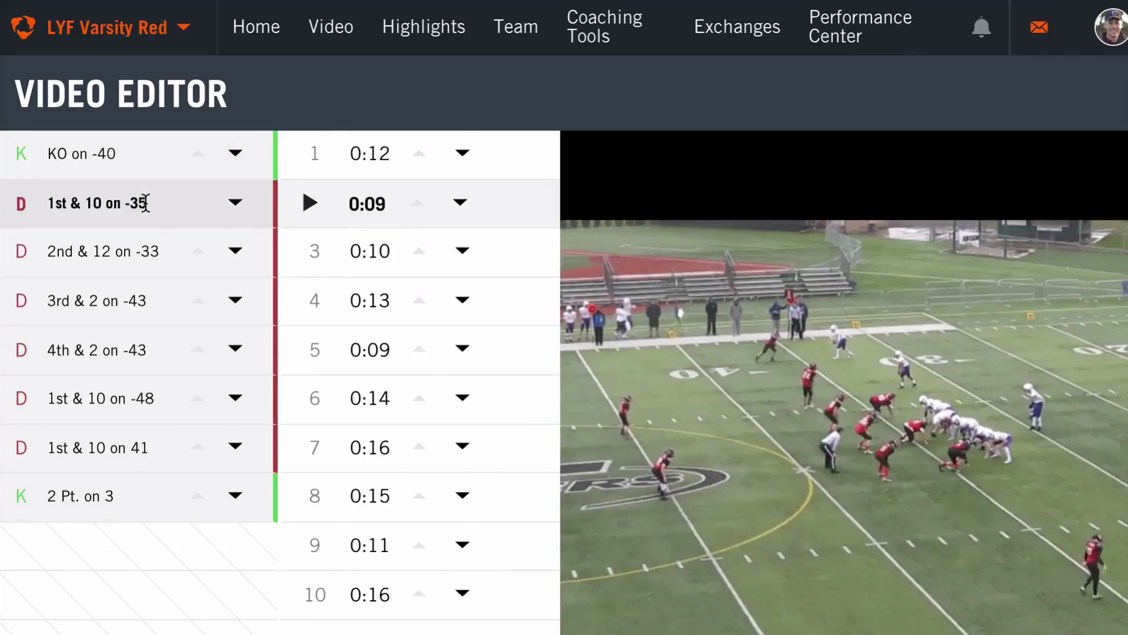
click(140, 241)
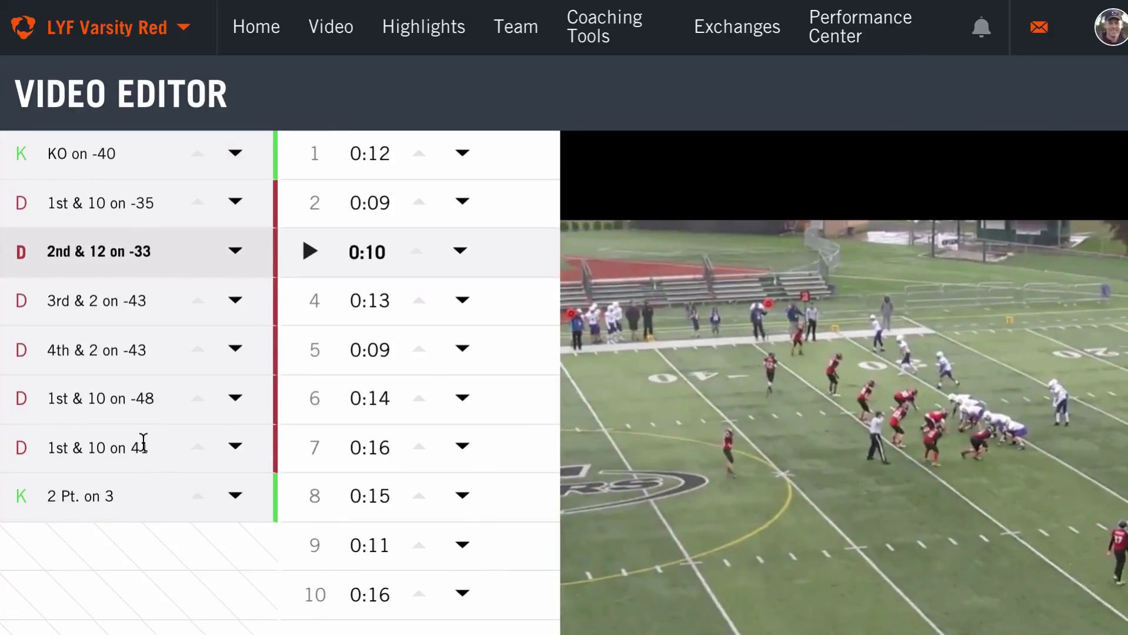
click(145, 448)
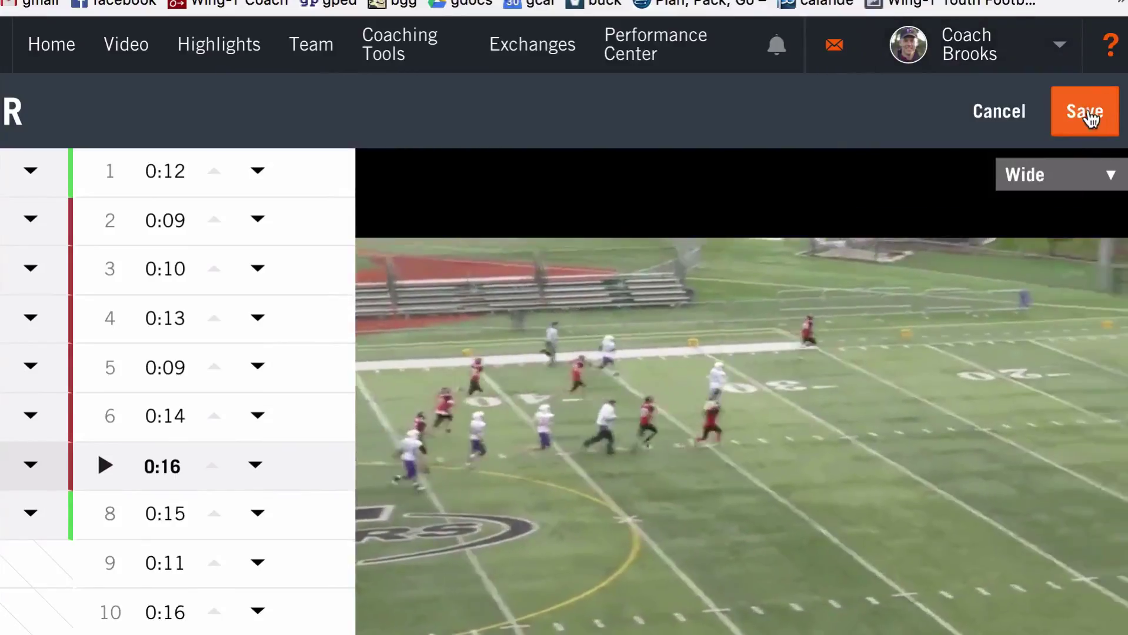
click(1086, 117)
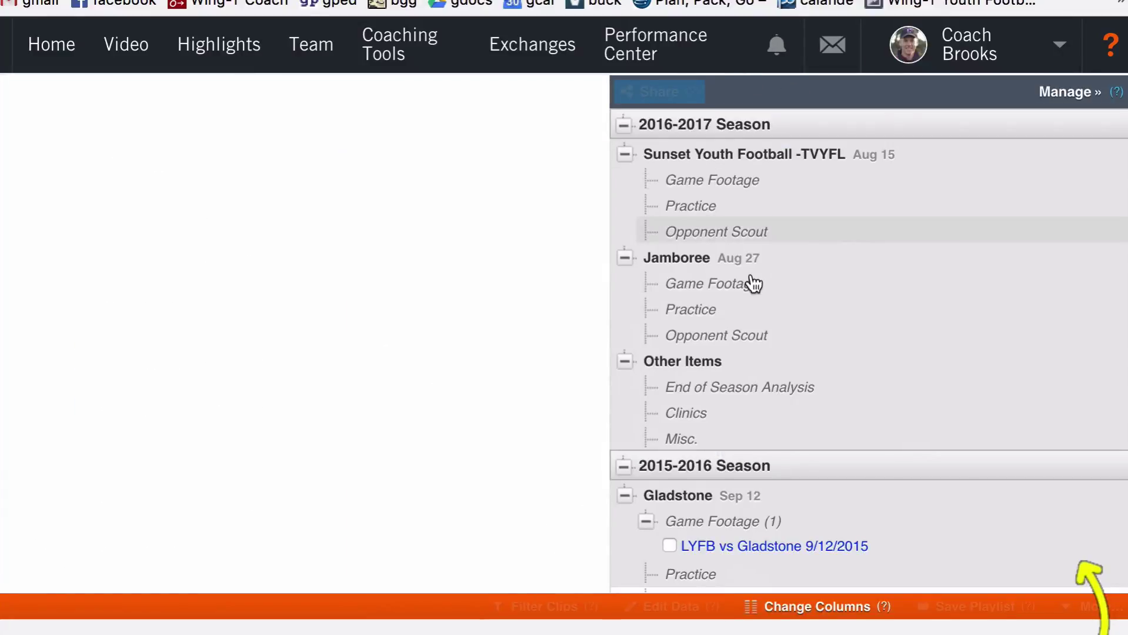
Load the LYFB vs Sunset 11/7/2015 game film to view its clips' down, distance and result data.
scroll(759, 353, down, 10)
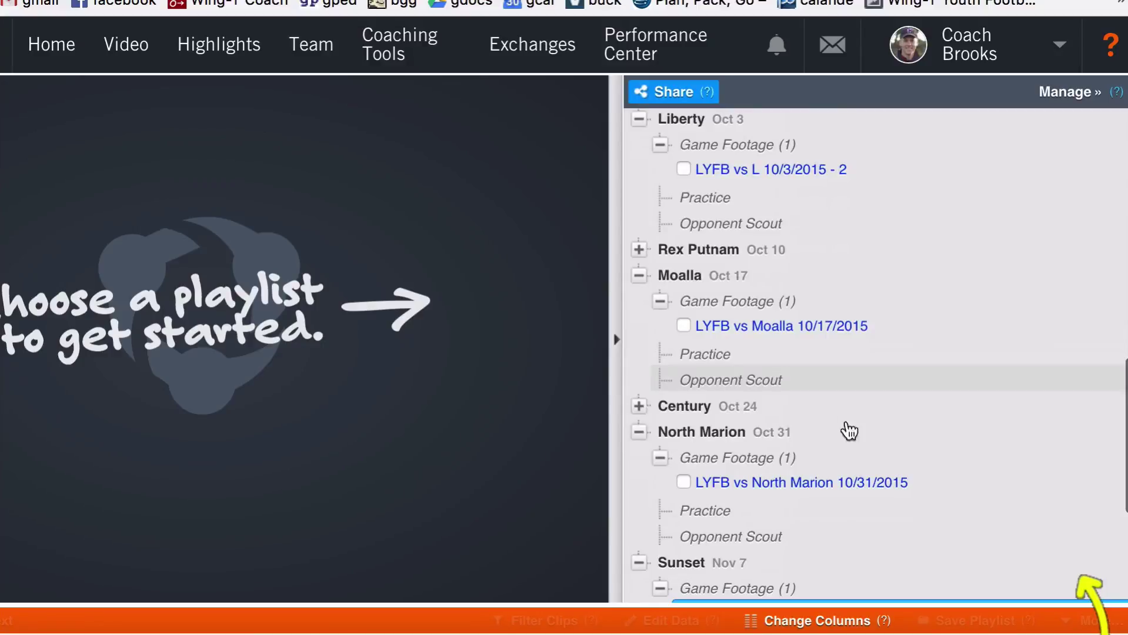
scroll(865, 432, down, 3)
click(867, 433)
scroll(805, 511, down, 1)
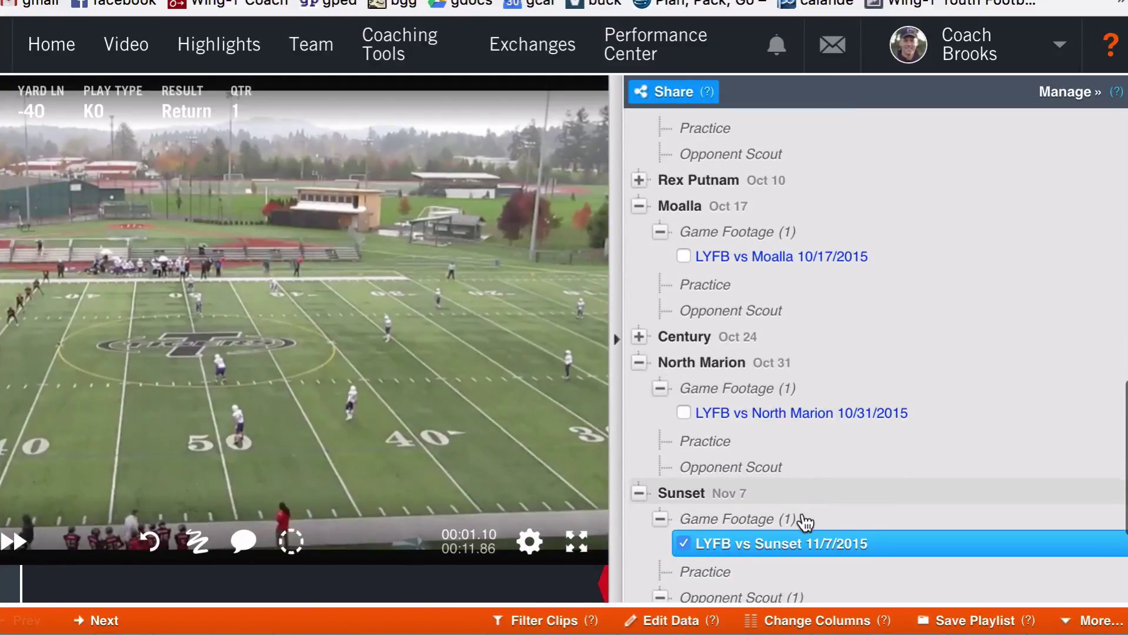